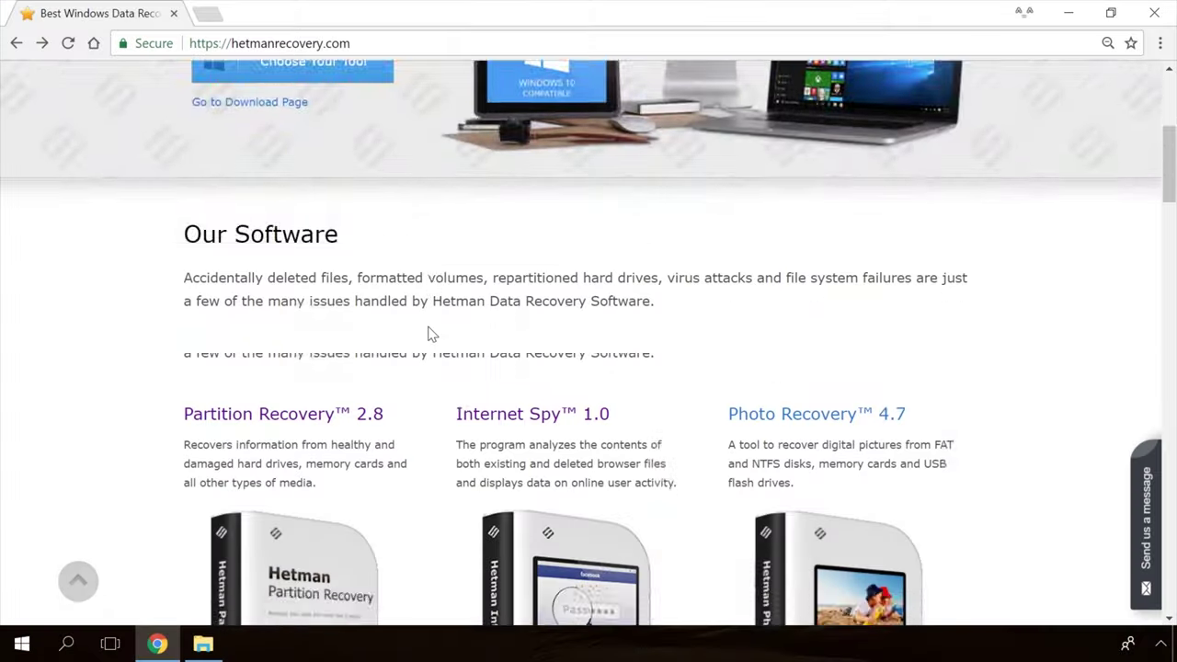
scroll(428, 333, down, 10)
Open the Partition Recovery 2.8 product page and download hetman_partition_recovery.exe.
scroll(428, 334, up, 12)
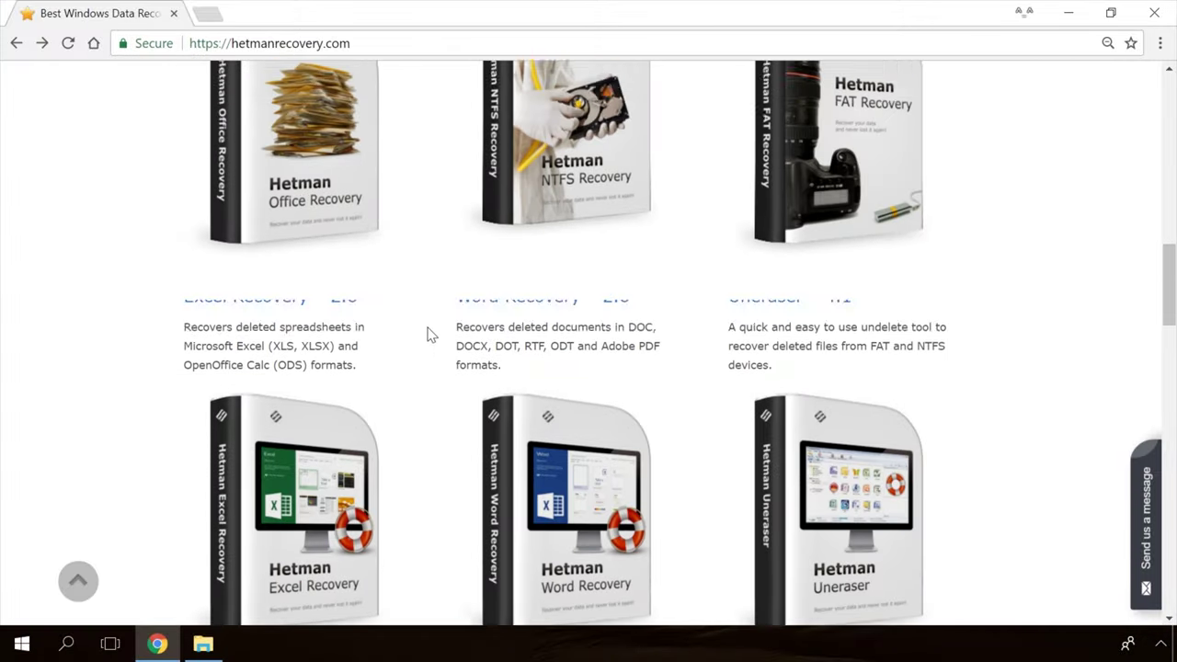
scroll(428, 333, up, 3)
click(324, 364)
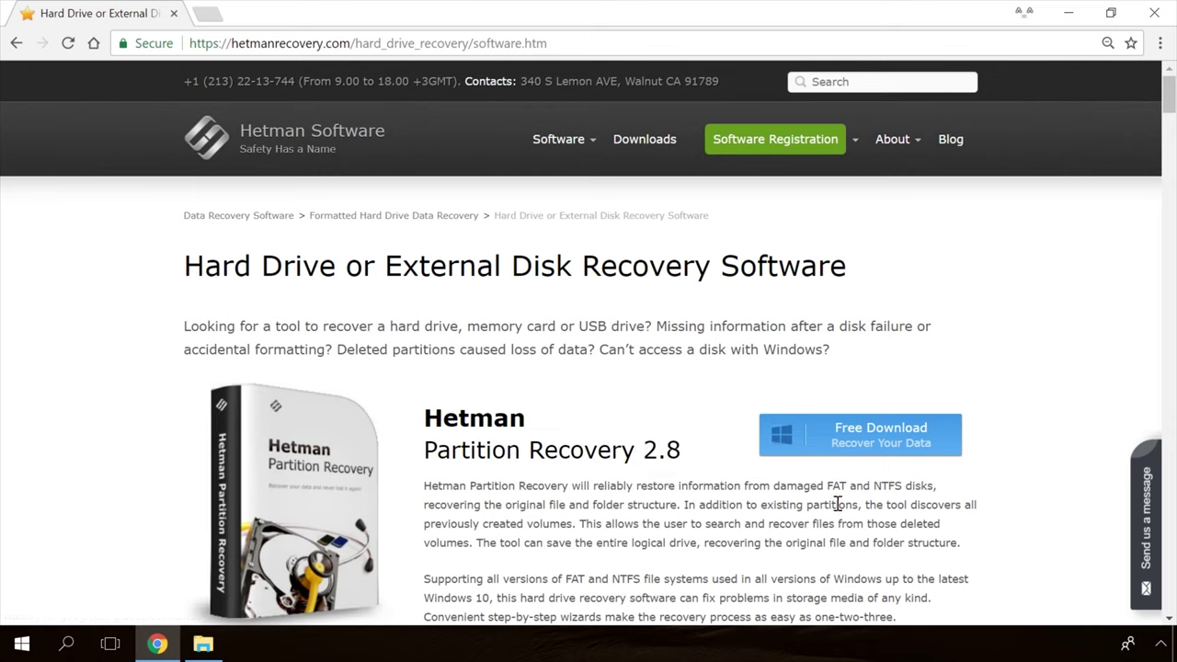
click(847, 442)
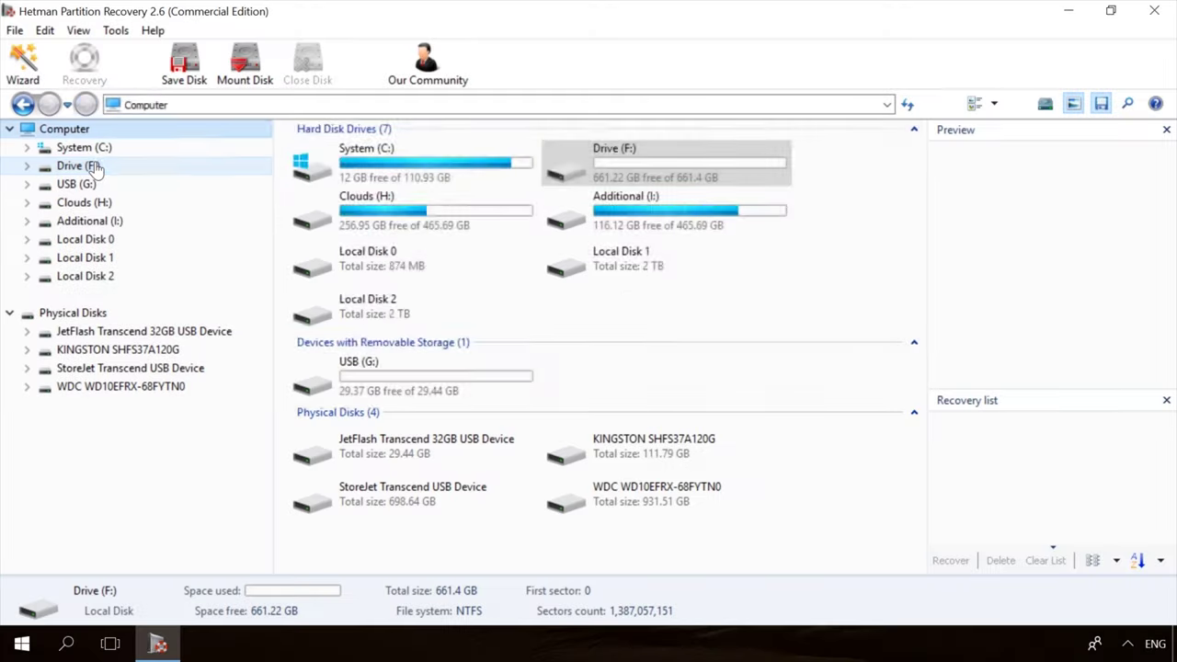
Fast-scan Drive F:, preview the found files, and recover 856071704.mp4 through the wizard.
double_click(80, 165)
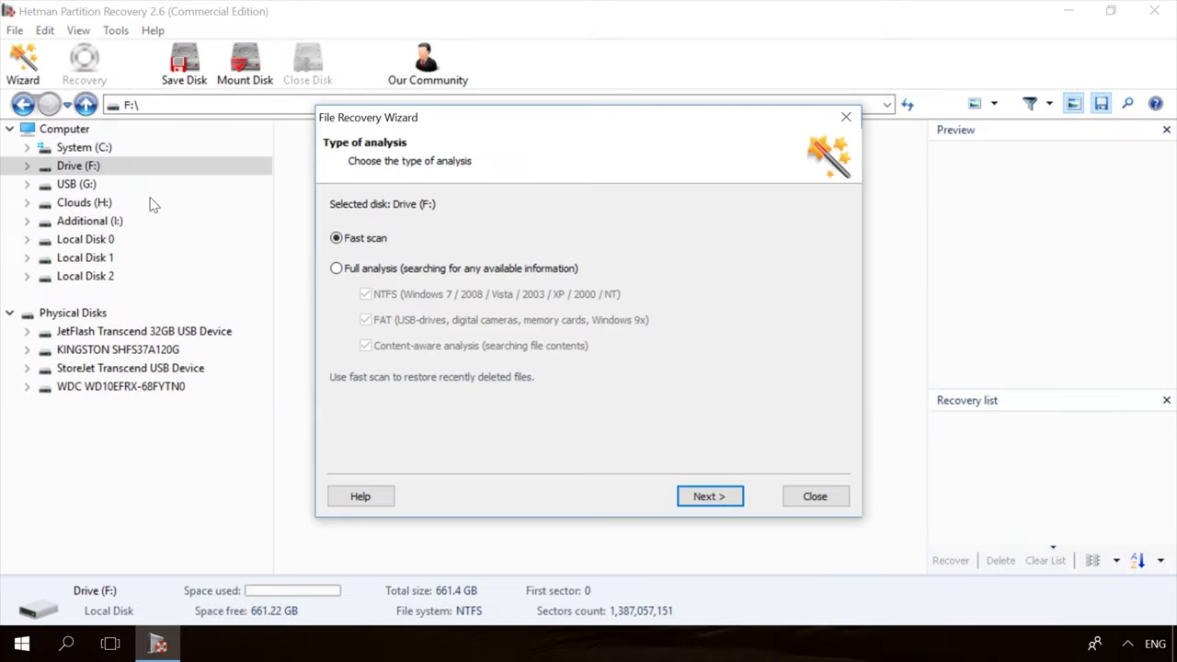
click(736, 497)
click(736, 498)
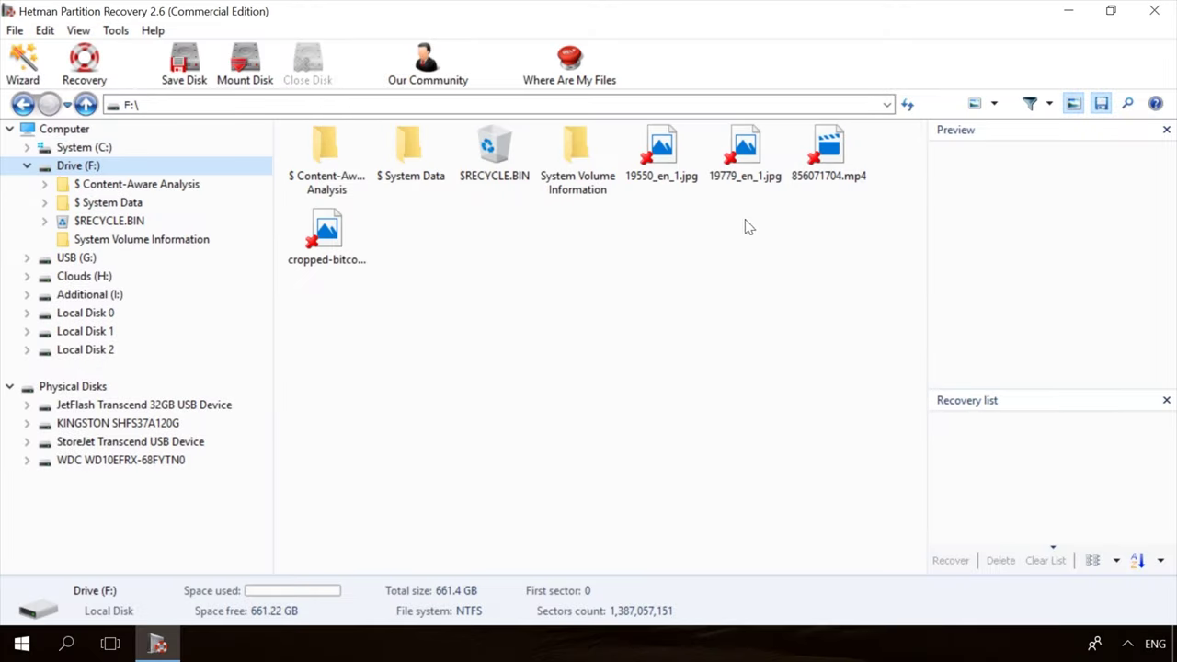
click(745, 147)
click(833, 149)
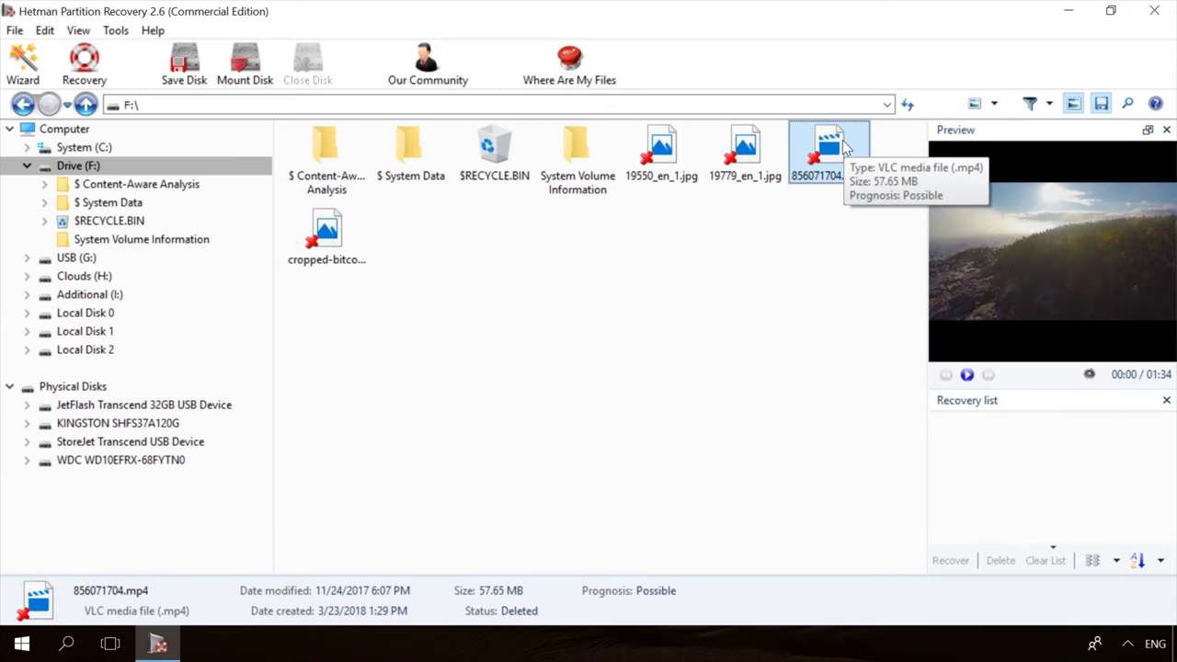
click(83, 65)
click(701, 497)
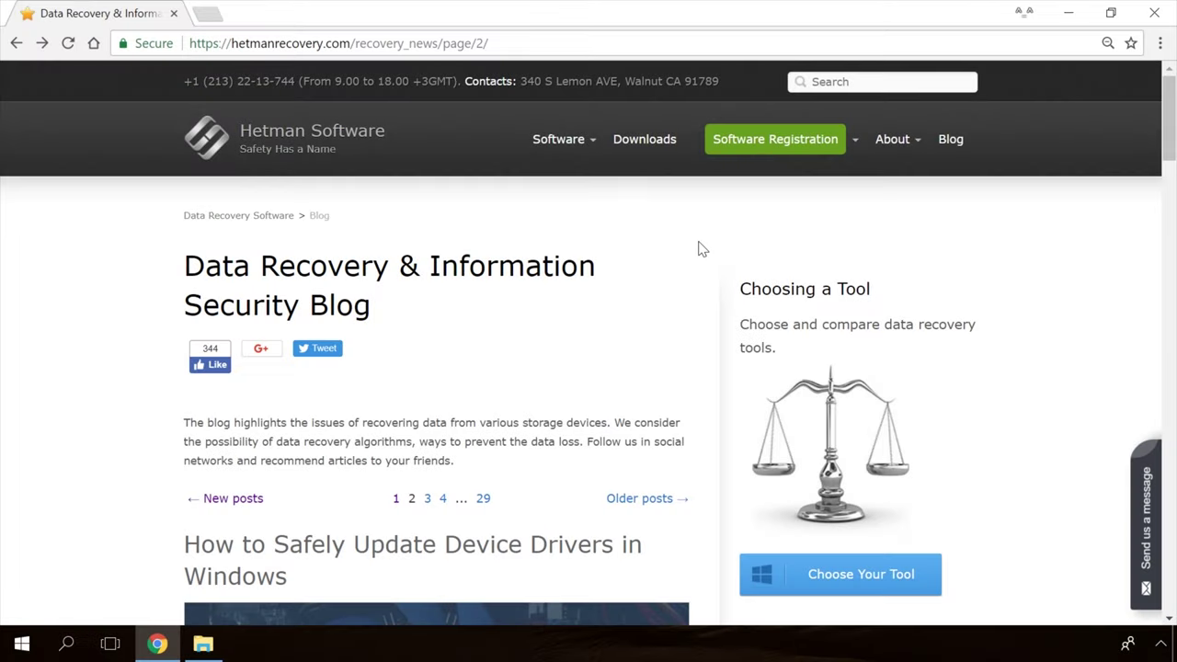
Open the 'Windows Detected a Hard Disk Problem' article from the blog.
scroll(701, 248, down, 17)
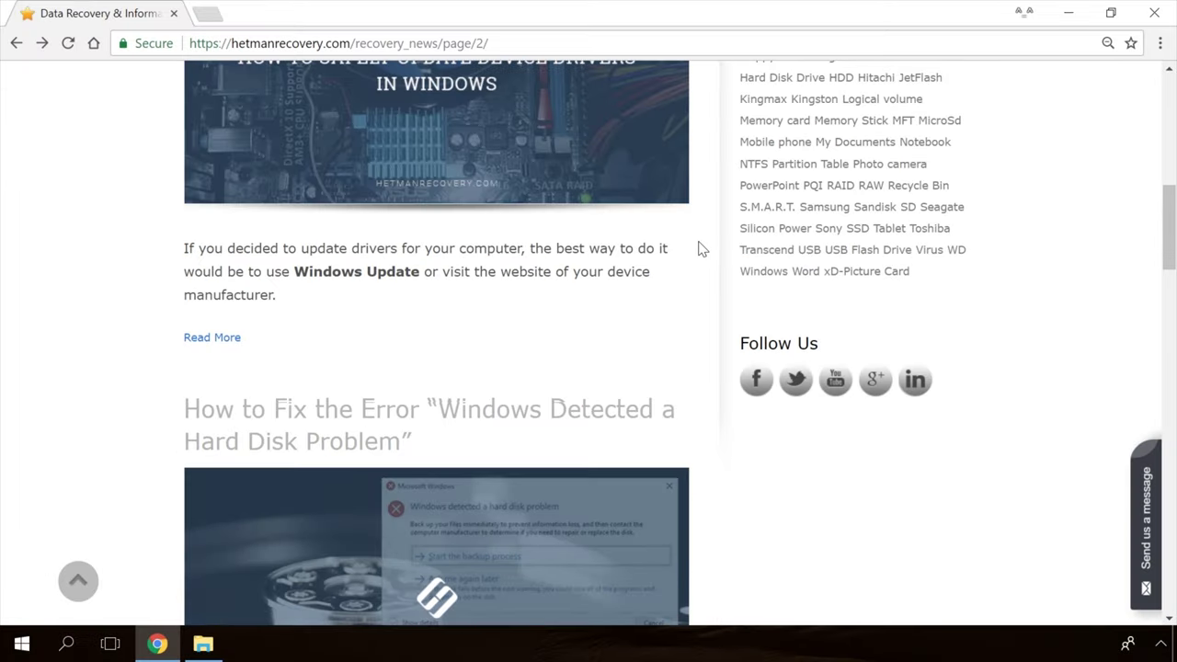
scroll(701, 248, down, 13)
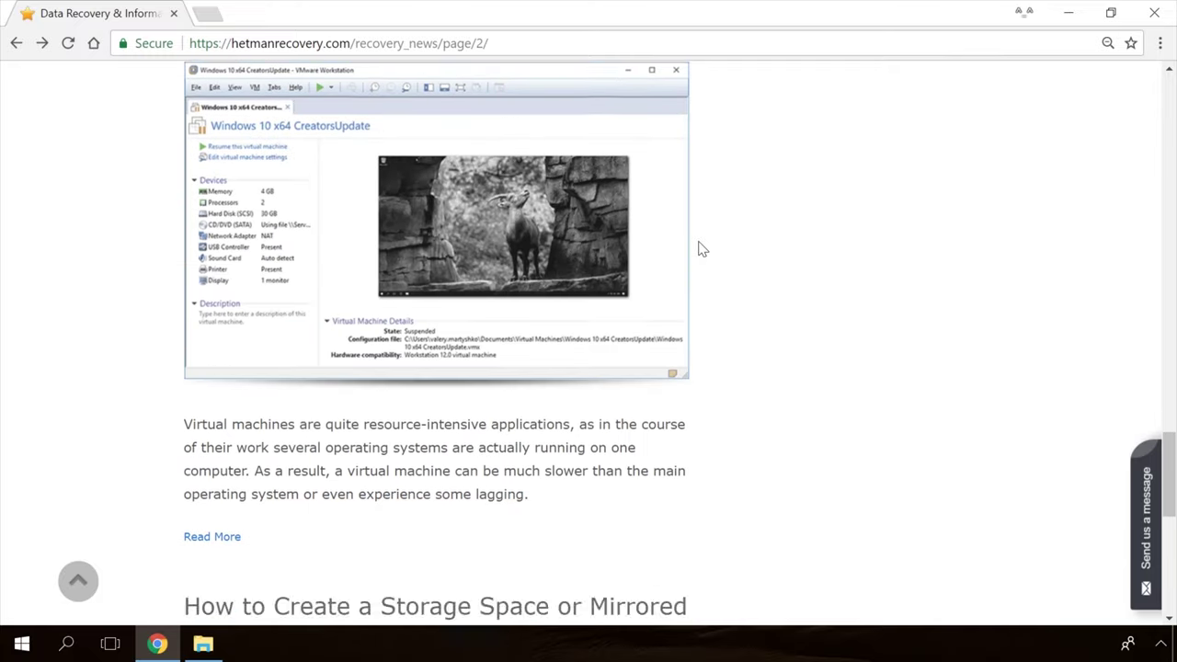
scroll(701, 248, up, 5)
scroll(701, 248, up, 15)
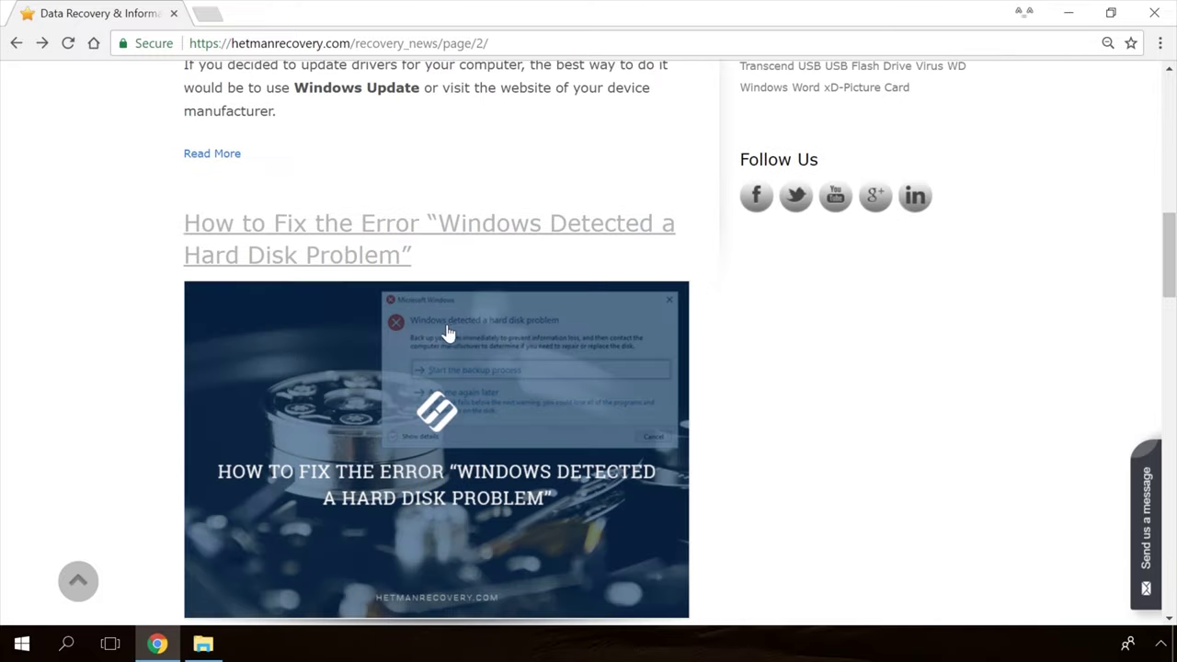
click(448, 333)
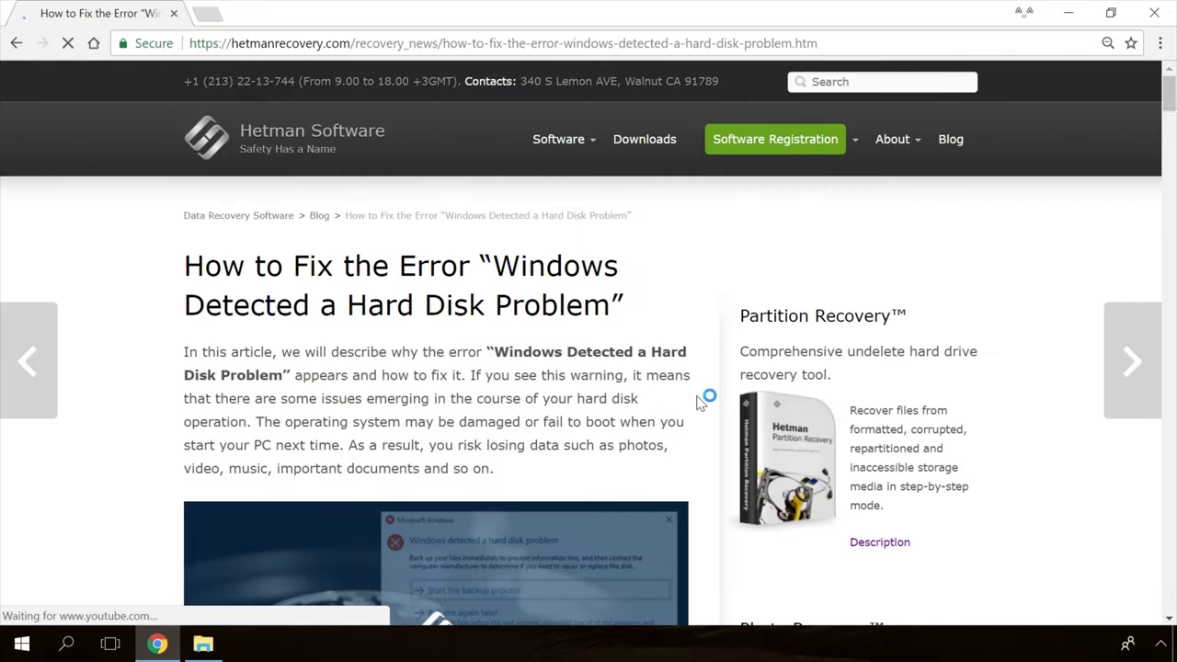
Open the 'Send us a message' form and type Hello.
scroll(704, 396, down, 10)
scroll(701, 403, down, 20)
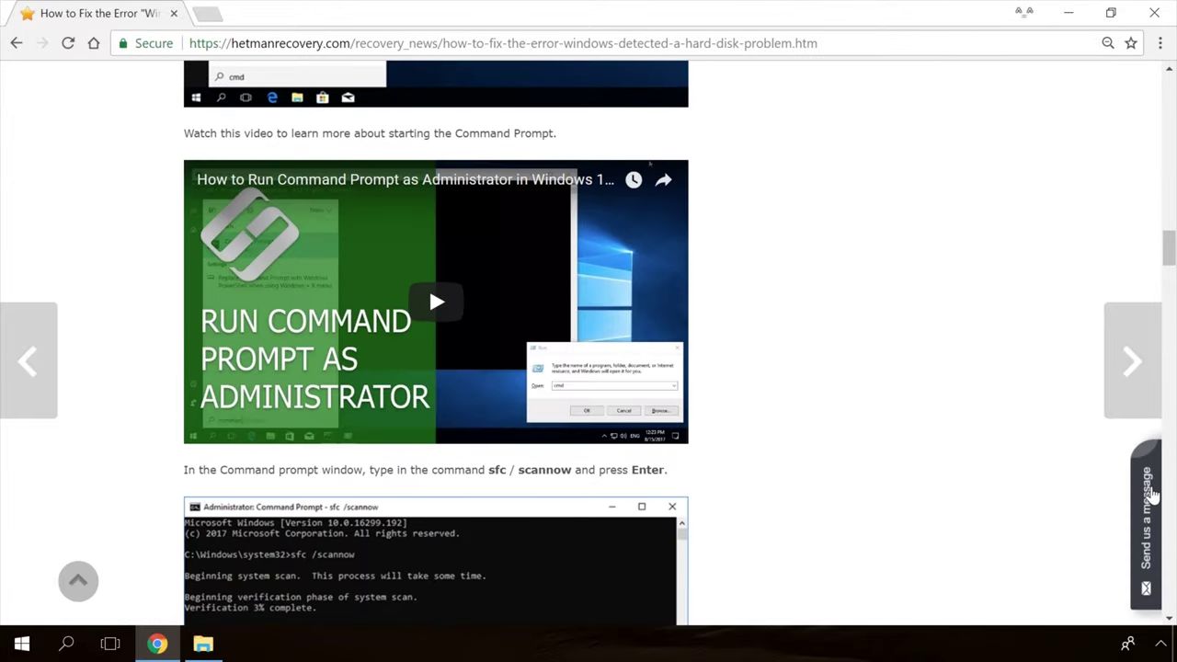
click(1151, 497)
text(He)
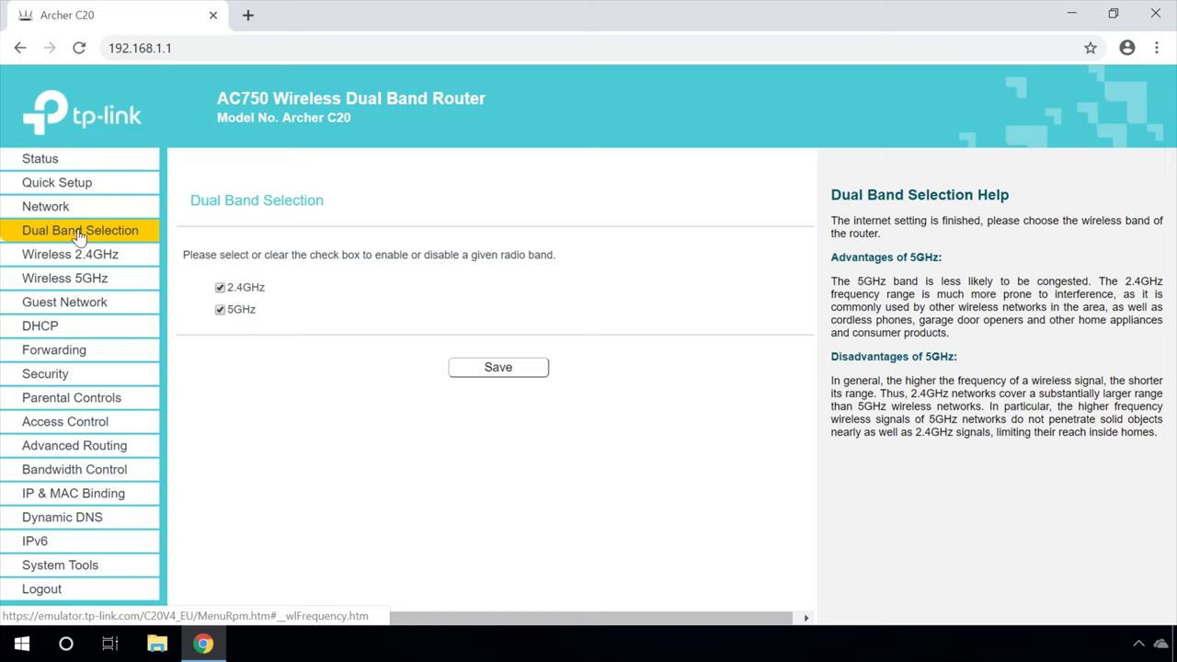
Turn the 2.4GHz and 5GHz bands off and back on, leaving both enabled.
click(219, 287)
click(220, 288)
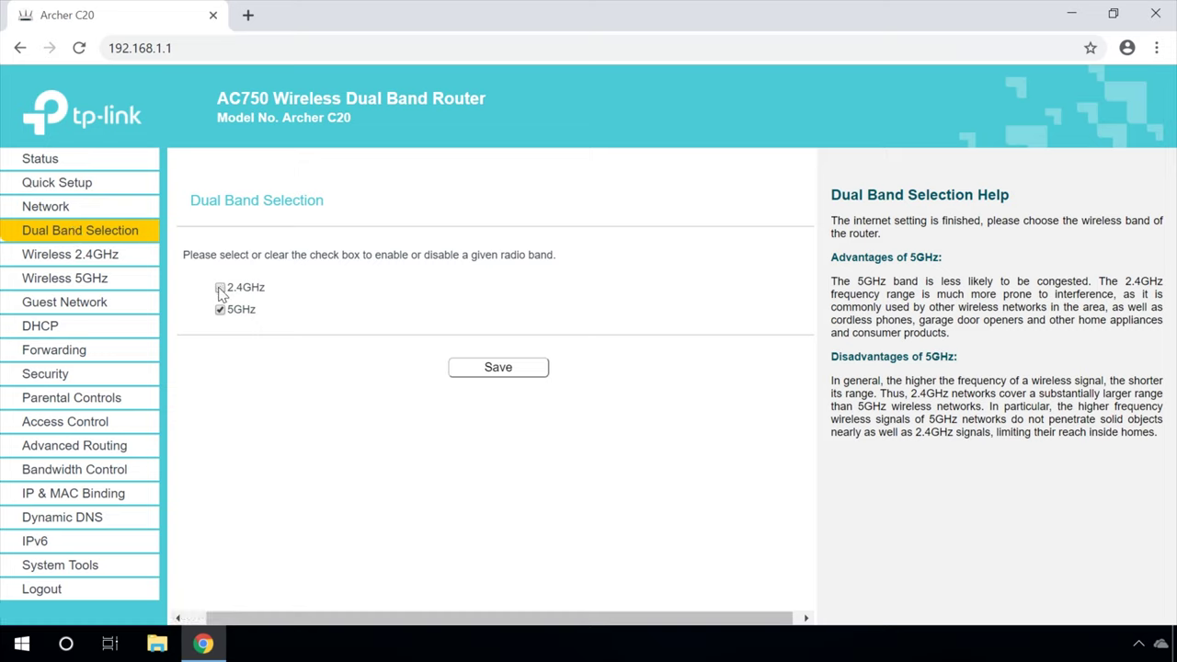
click(221, 311)
click(221, 311)
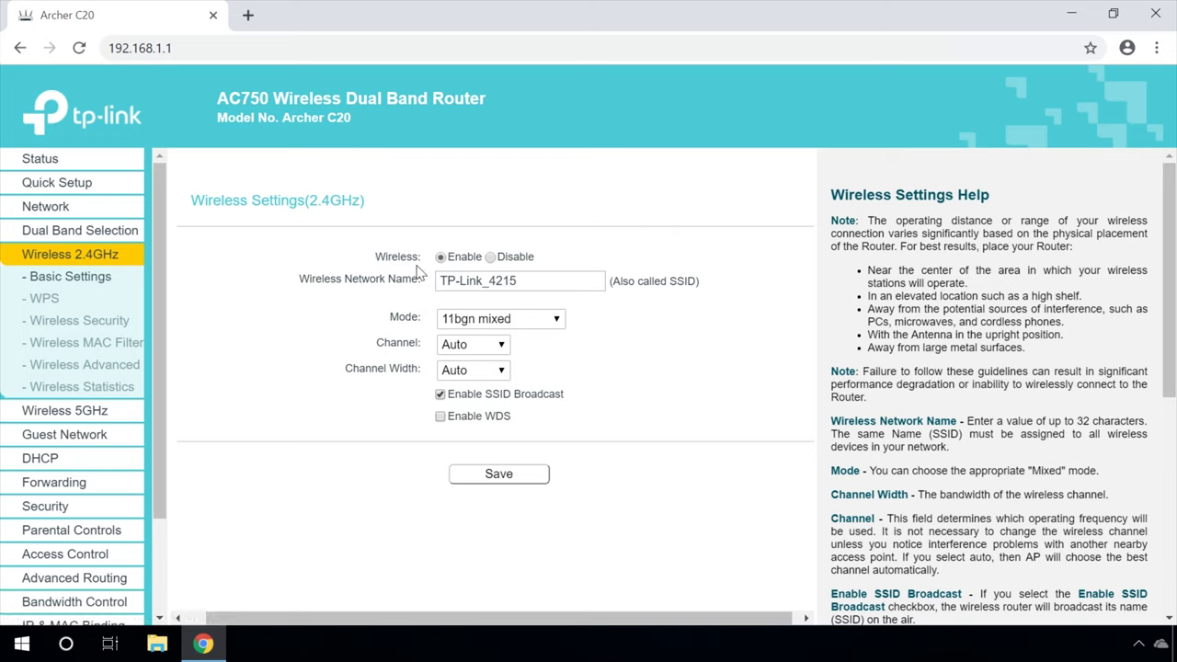
Leave the network name TP-Link_4215 unchanged and keep 11bgn mixed as the mode.
drag(519, 281, 438, 286)
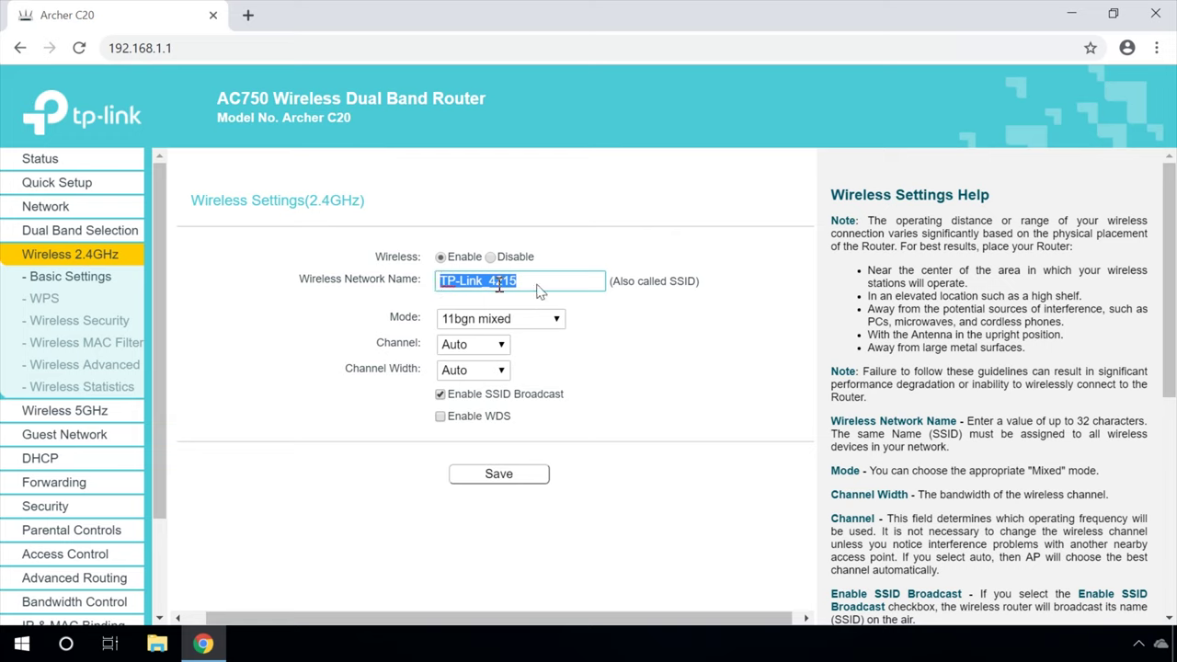
click(709, 288)
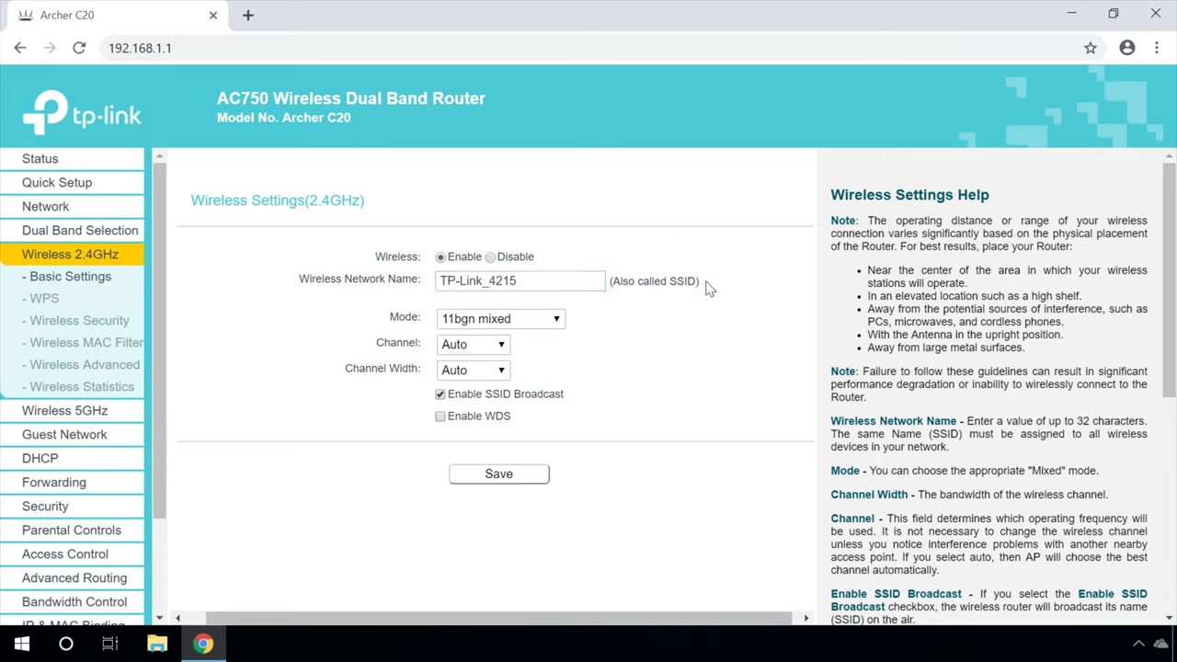
click(506, 321)
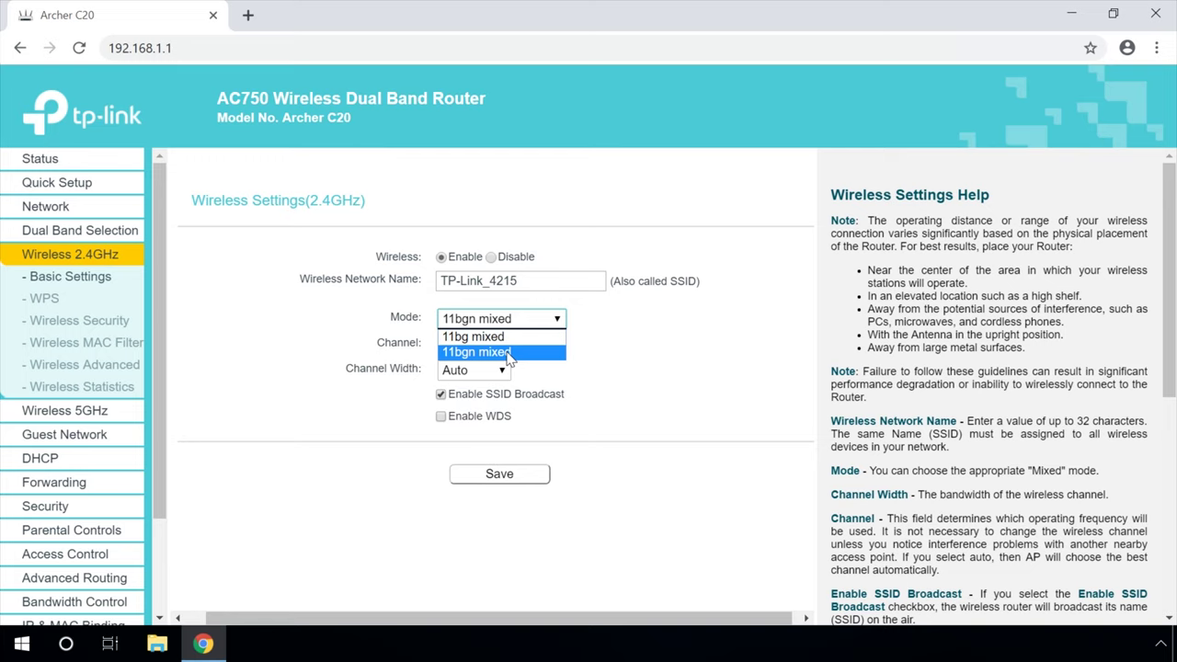
click(508, 357)
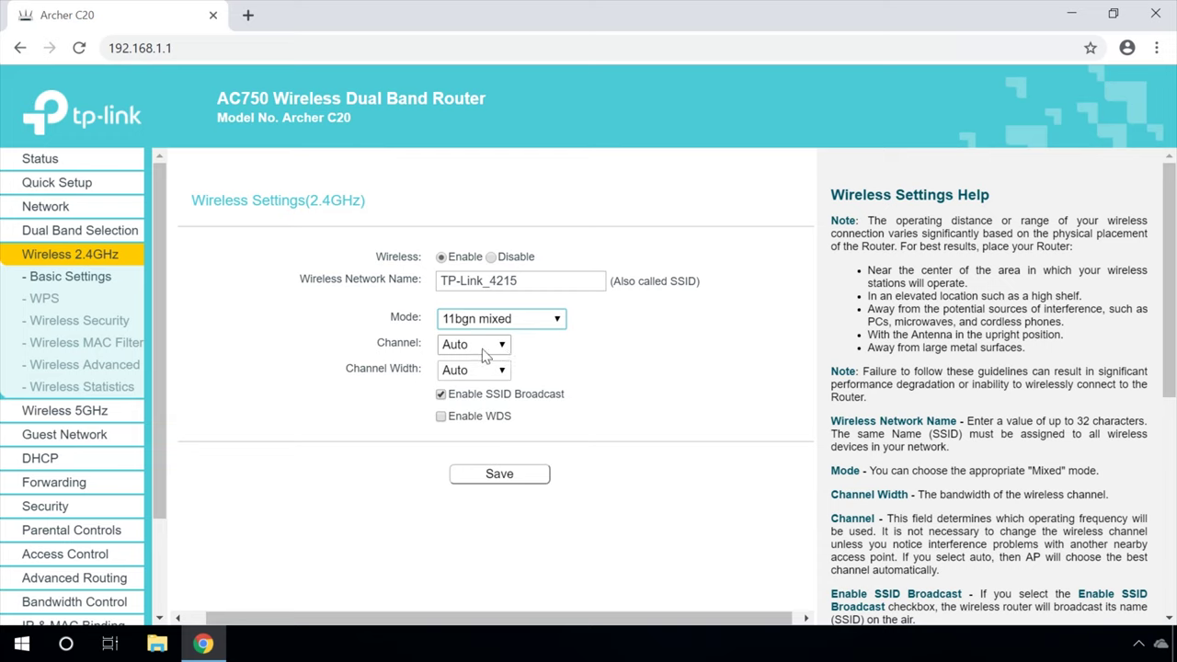
click(475, 352)
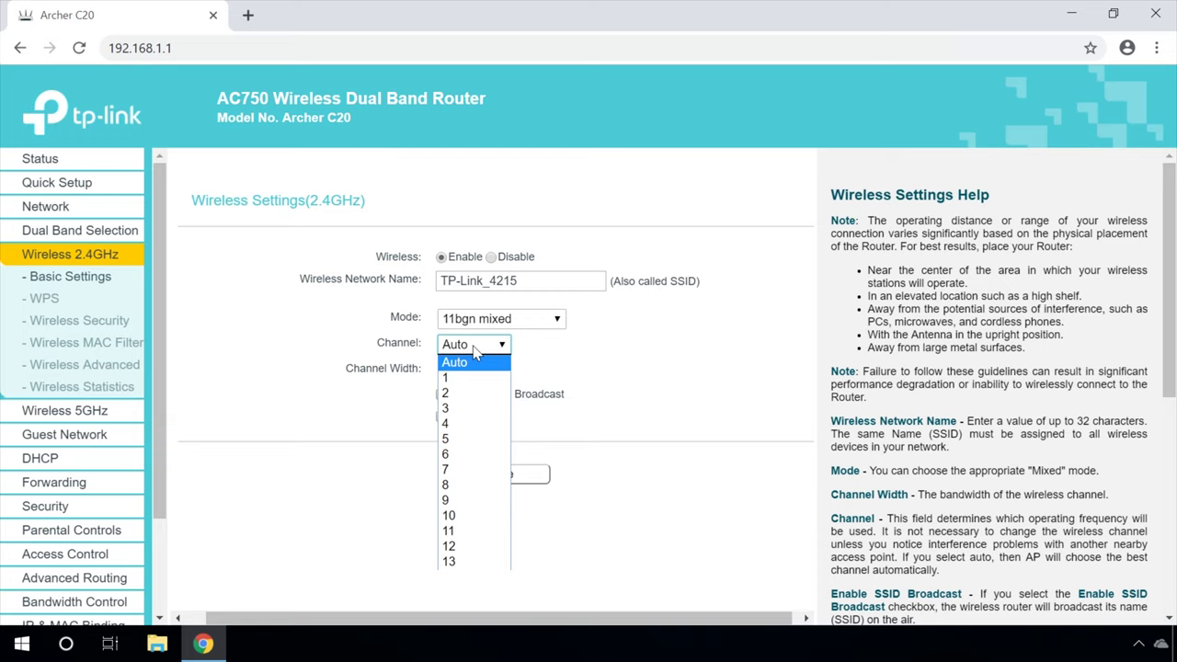
click(476, 355)
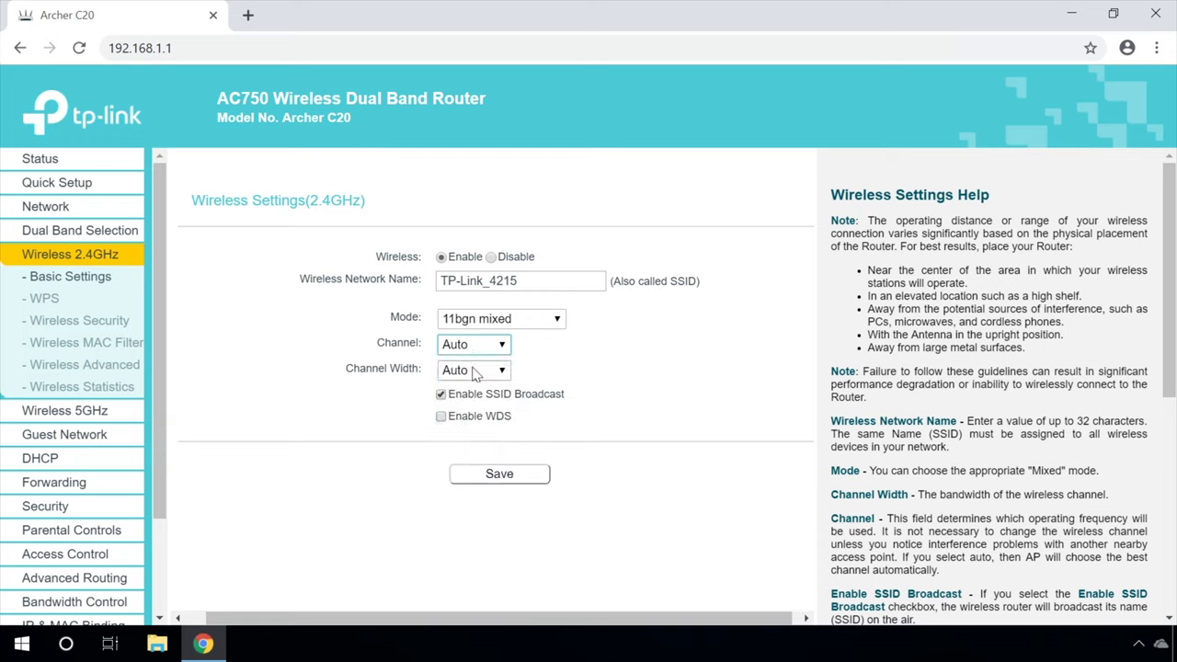
click(475, 372)
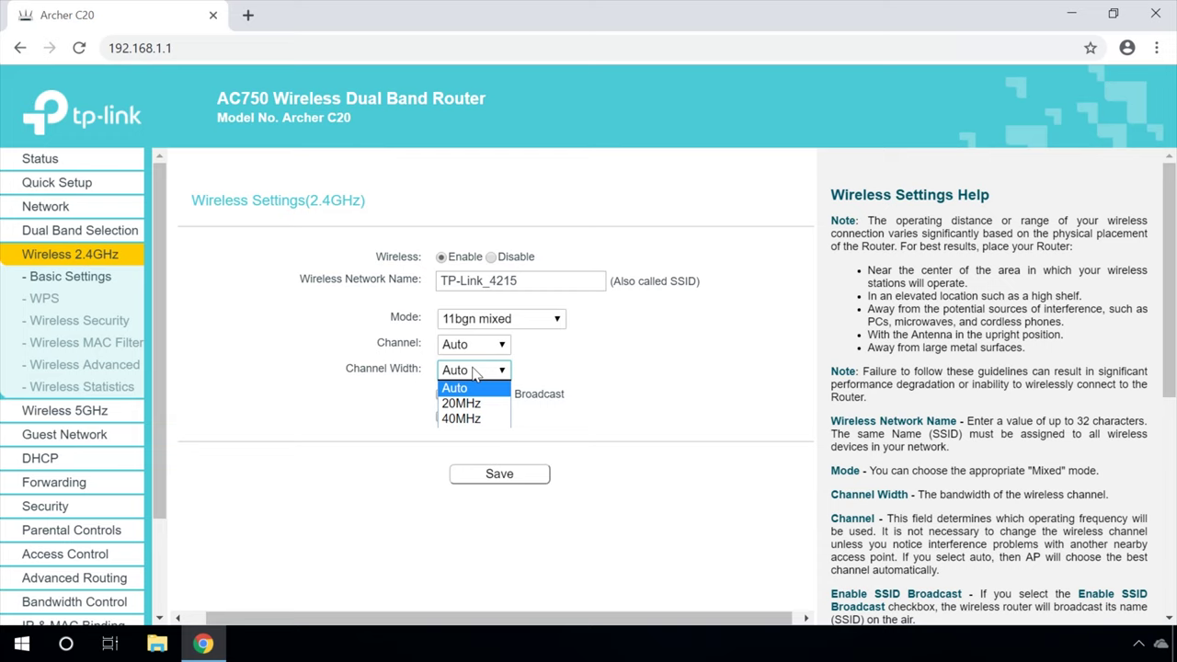
click(529, 369)
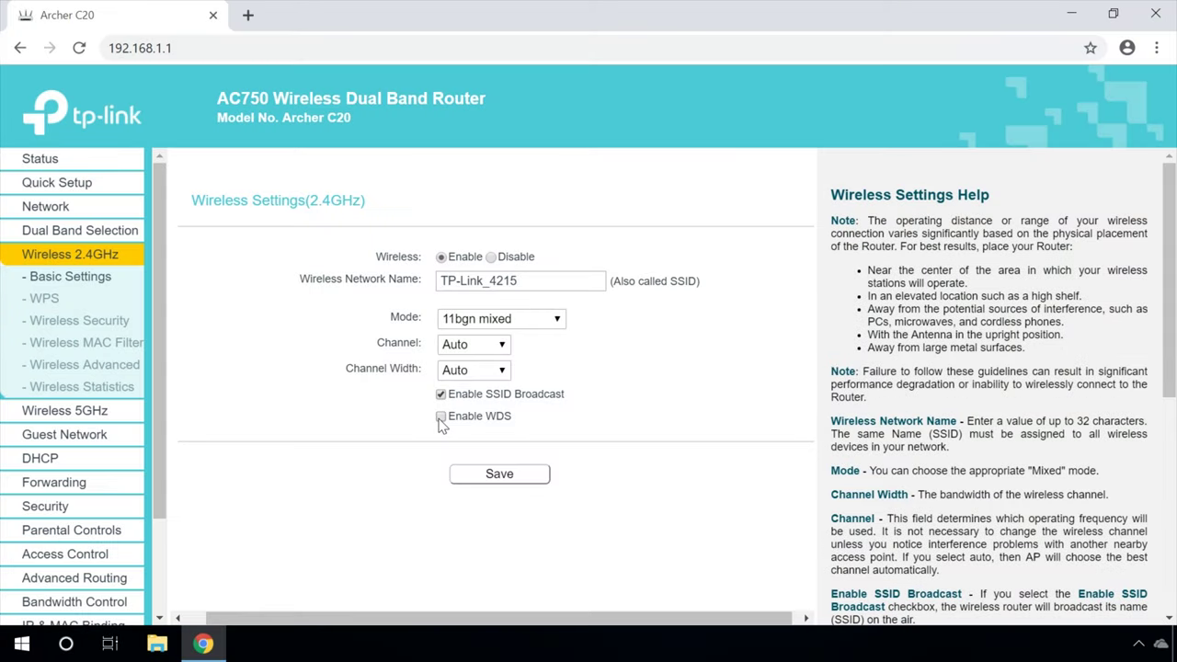
Enable WDS to view its bridge fields, then disable it again.
click(441, 417)
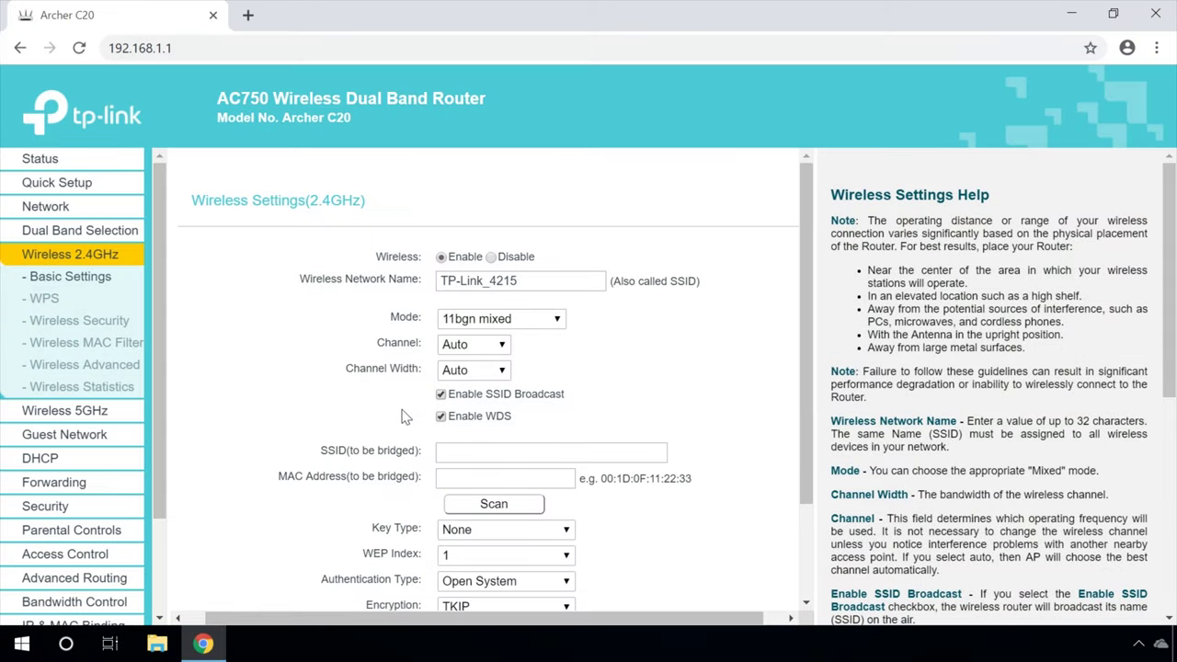
scroll(402, 416, down, 3)
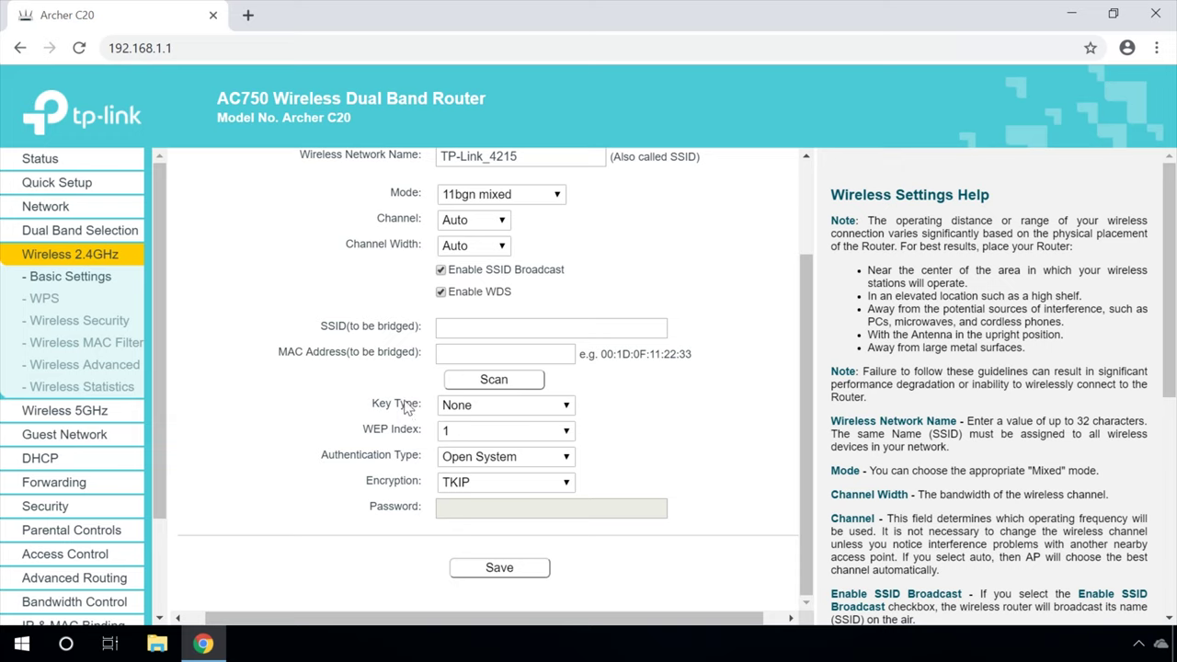
click(441, 292)
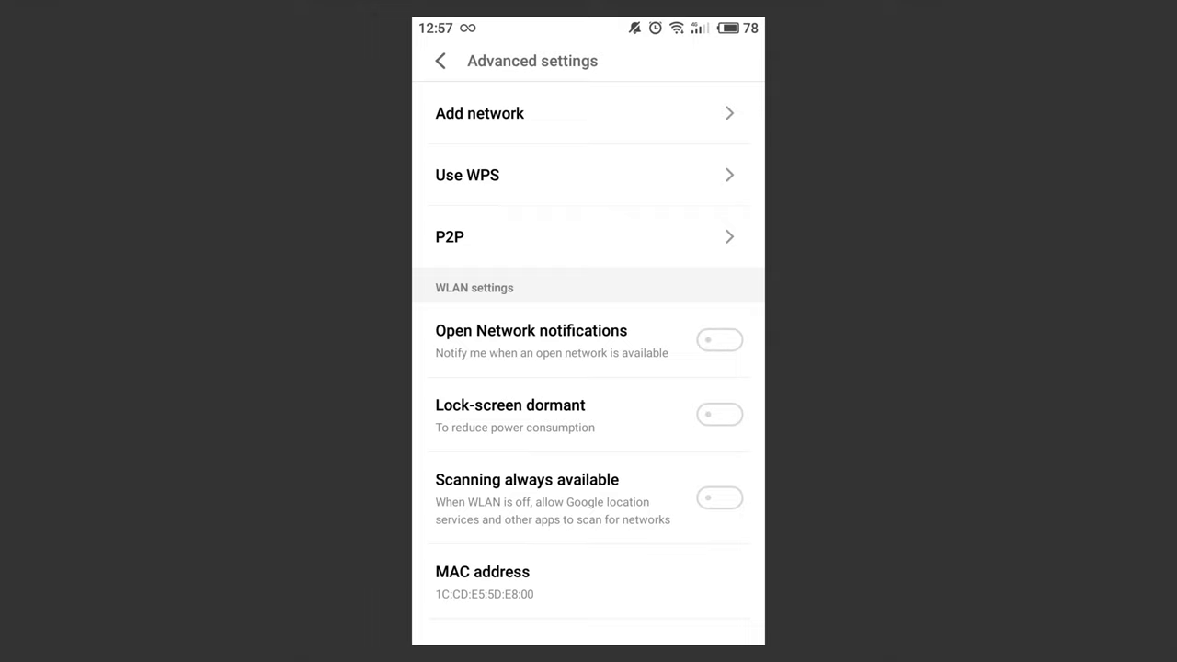
Start a WPS connection from the phone's Advanced Wi-Fi settings.
click(467, 175)
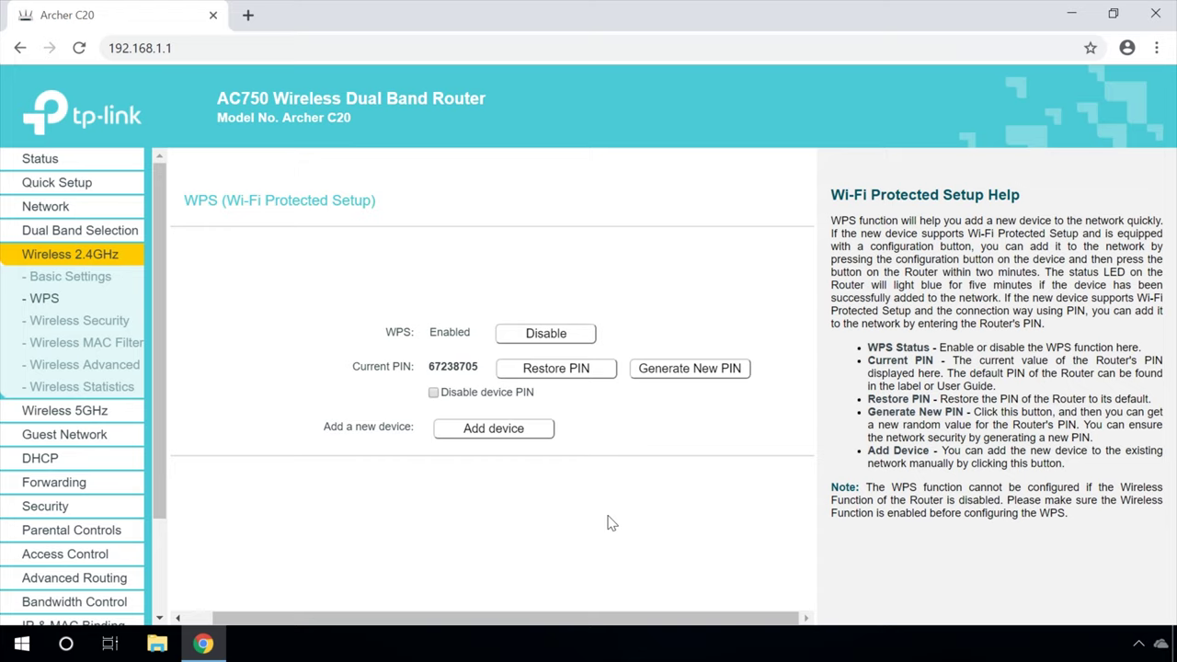
Begin adding a new device from the router's WPS page.
click(493, 433)
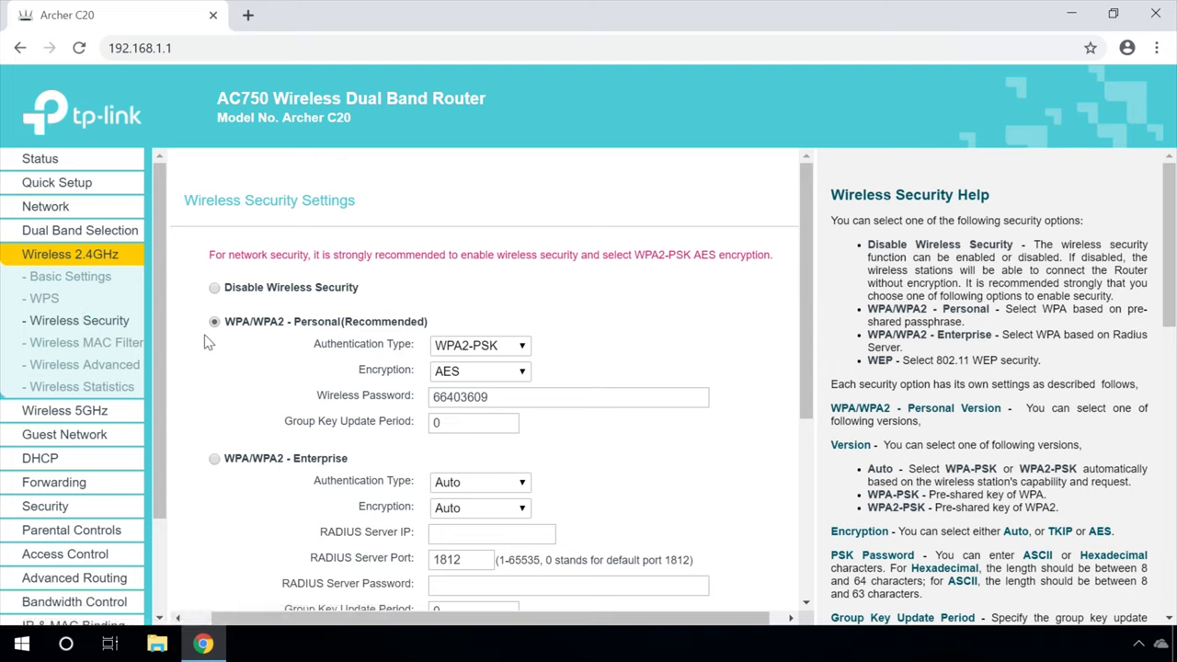
Select Disable Wireless Security and look through the WEP options below.
click(214, 290)
scroll(182, 312, down, 1)
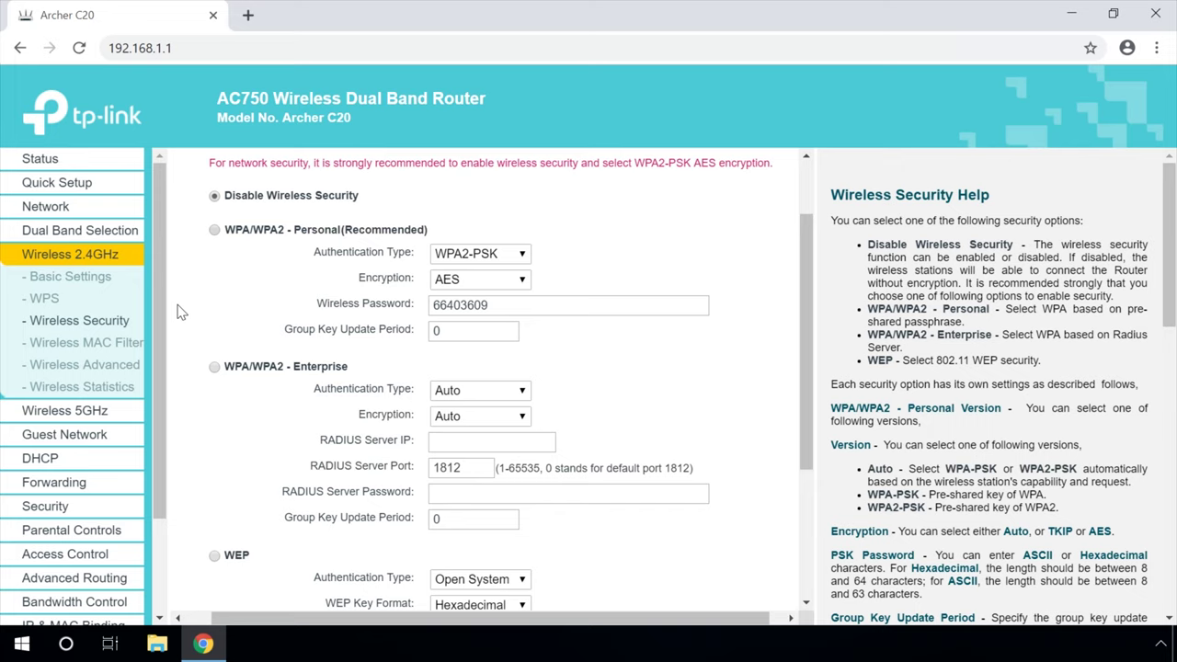
scroll(182, 312, down, 1)
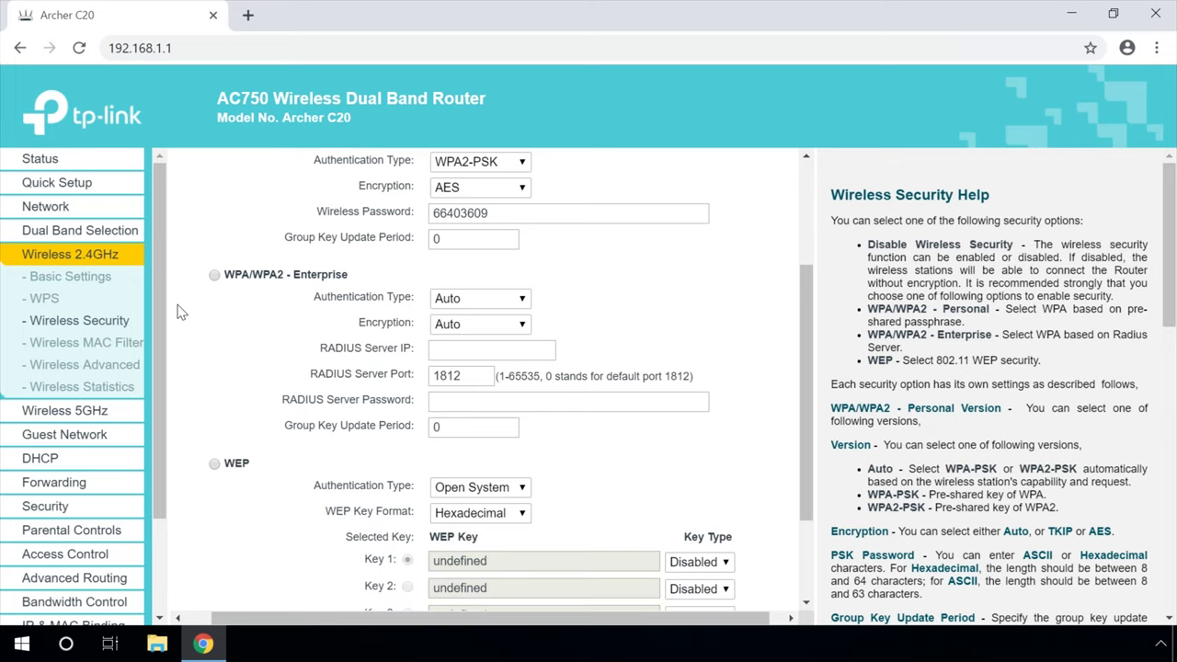
scroll(182, 313, down, 2)
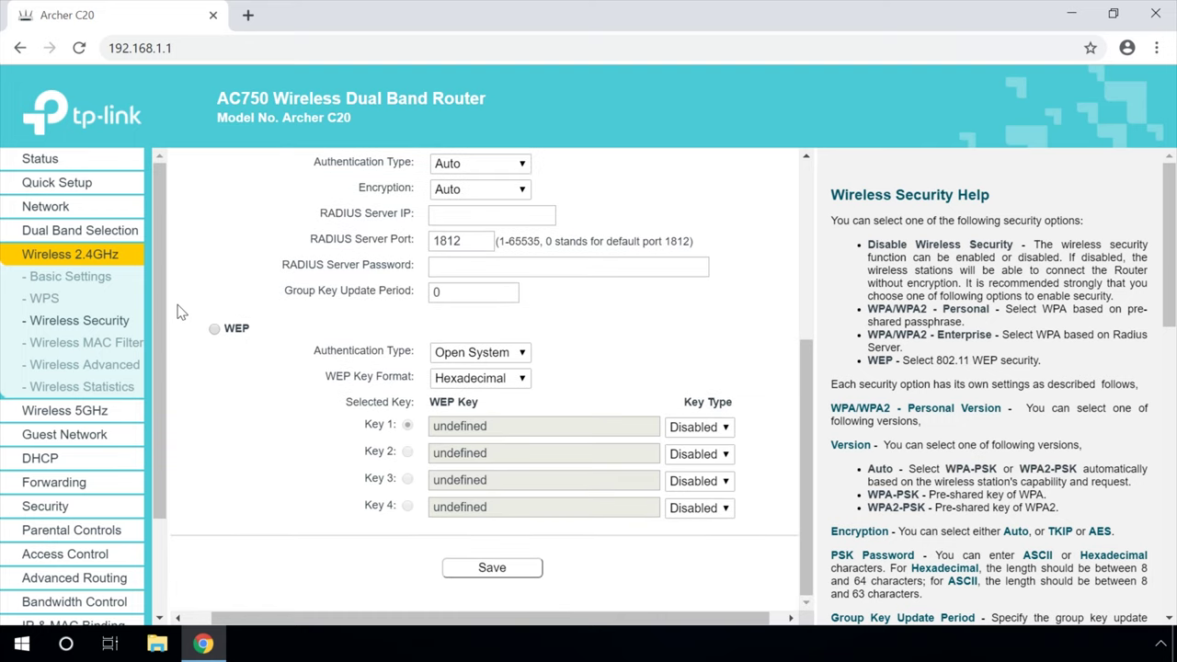
scroll(181, 313, up, 3)
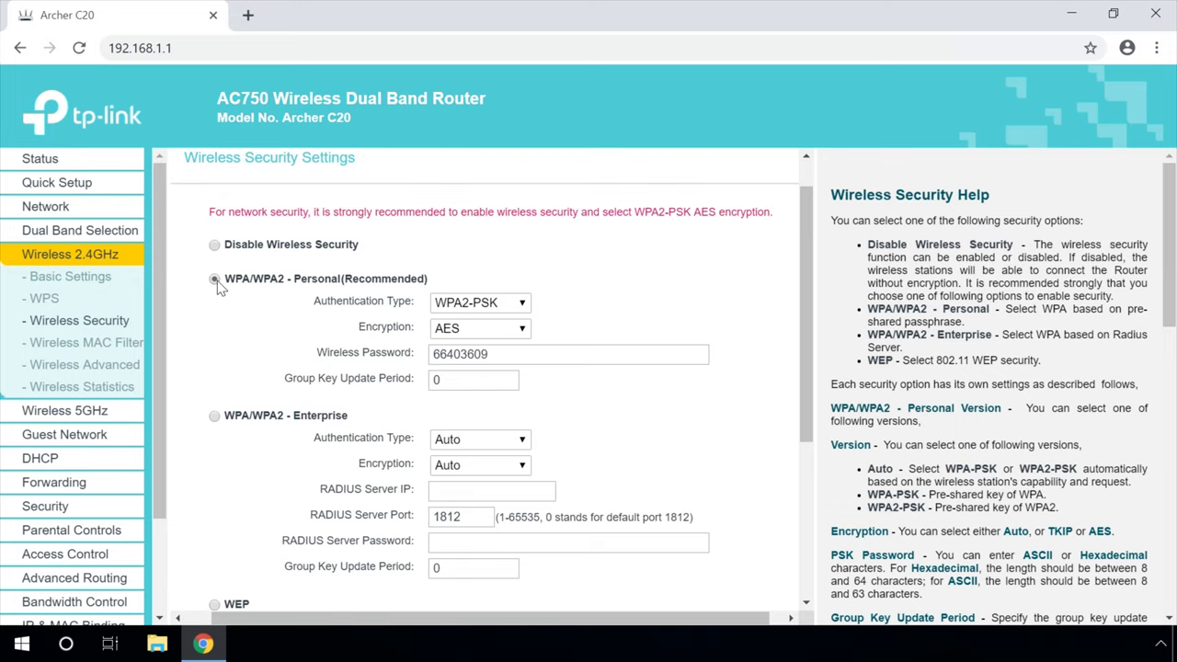
Try WPA-PSK with TKIP, then restore WPA2-PSK authentication with AES encryption.
click(469, 303)
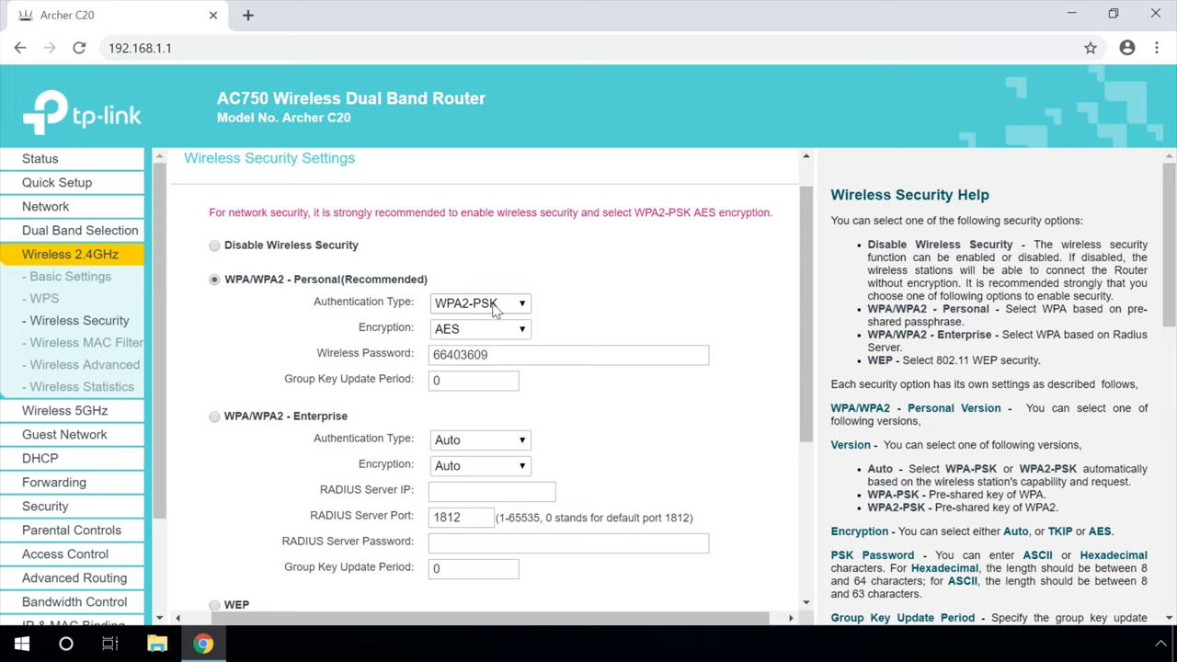
click(494, 307)
click(476, 334)
click(477, 338)
click(473, 360)
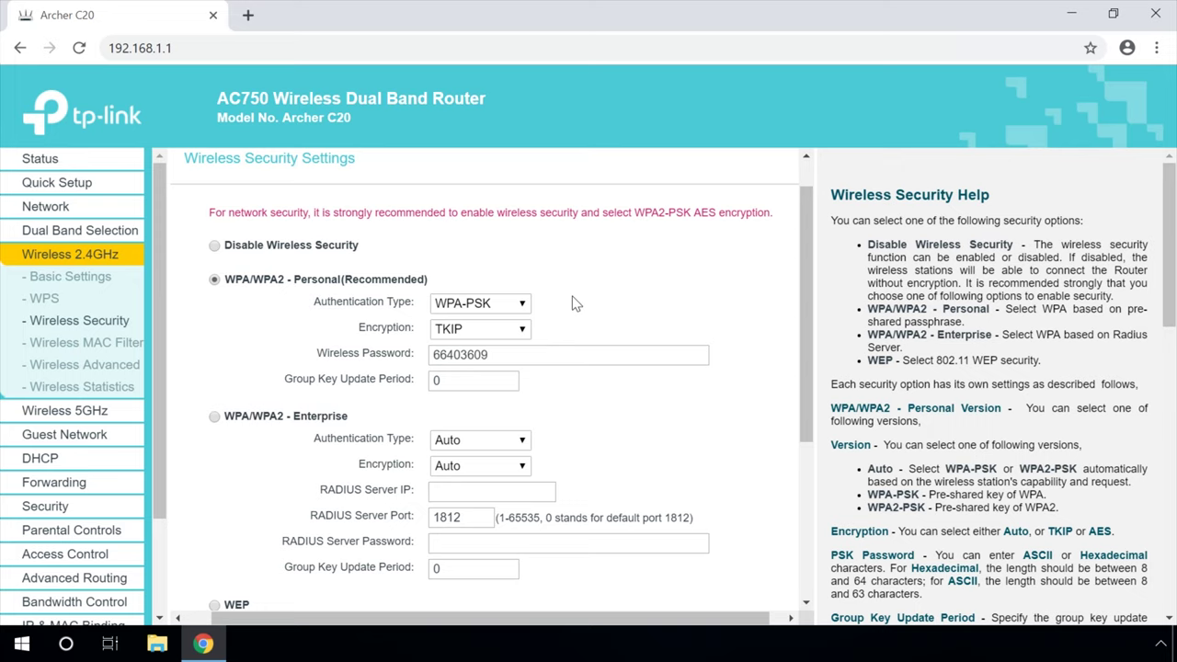
click(515, 309)
click(485, 342)
click(485, 331)
click(476, 375)
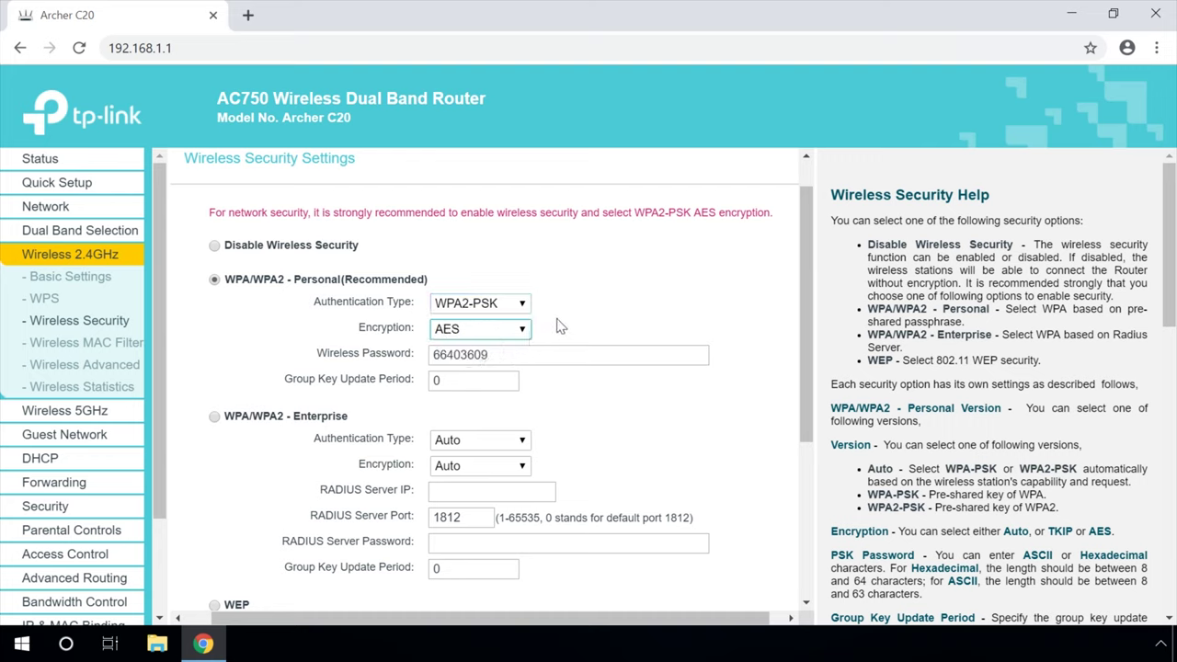
Keep the existing wireless password and leave the group key update period at 0.
click(455, 359)
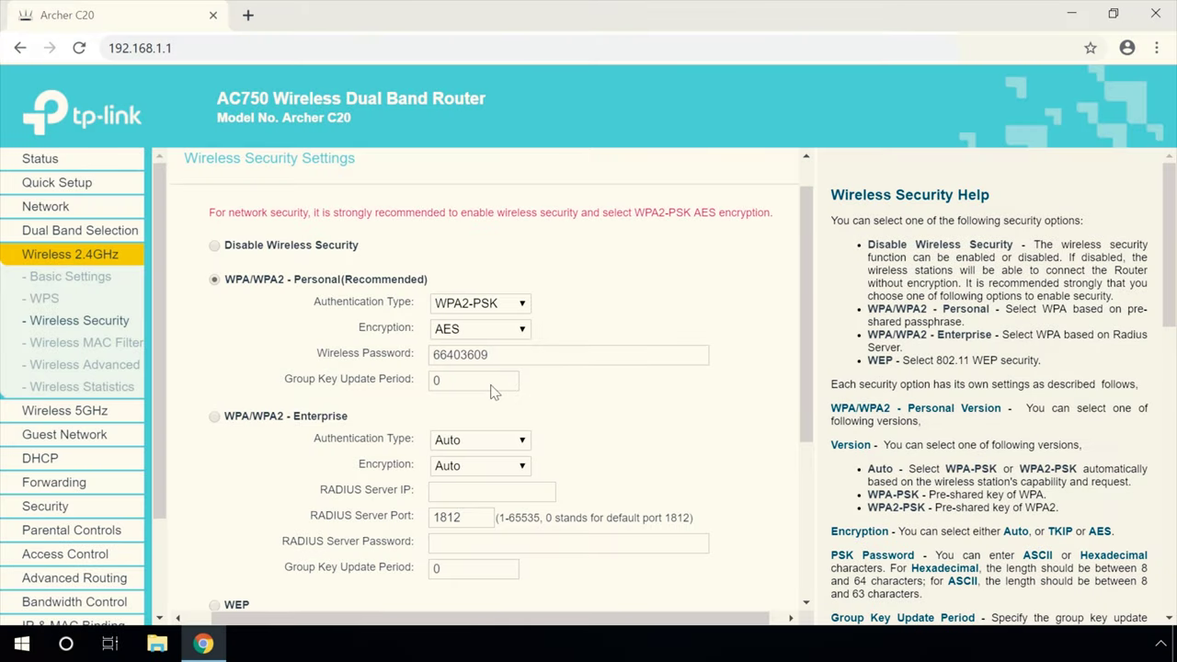
double_click(465, 379)
click(442, 408)
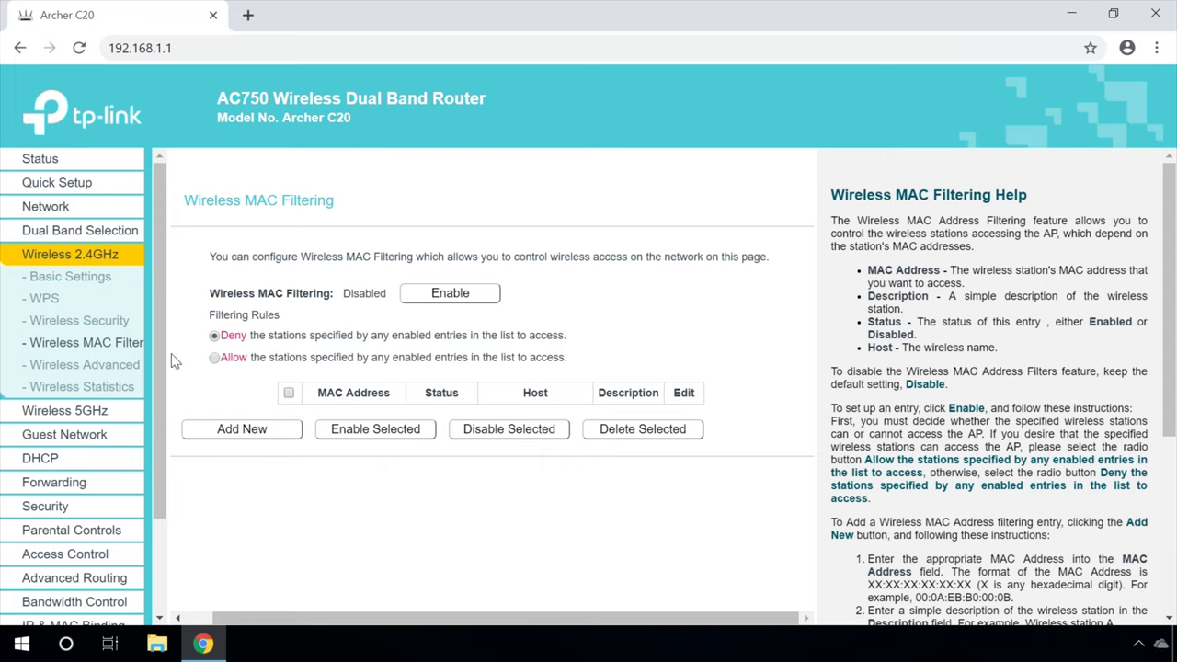
Start a new, blank entry on the Wireless MAC Filtering page with Add New.
click(254, 432)
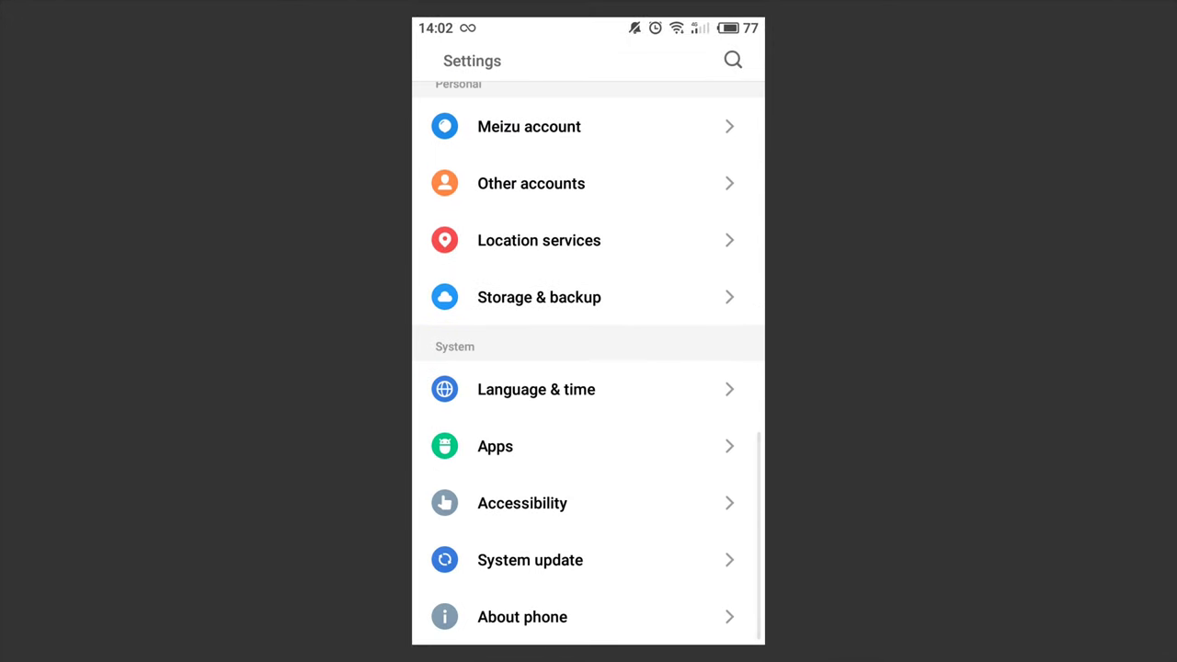
scroll(589, 368, down, 2)
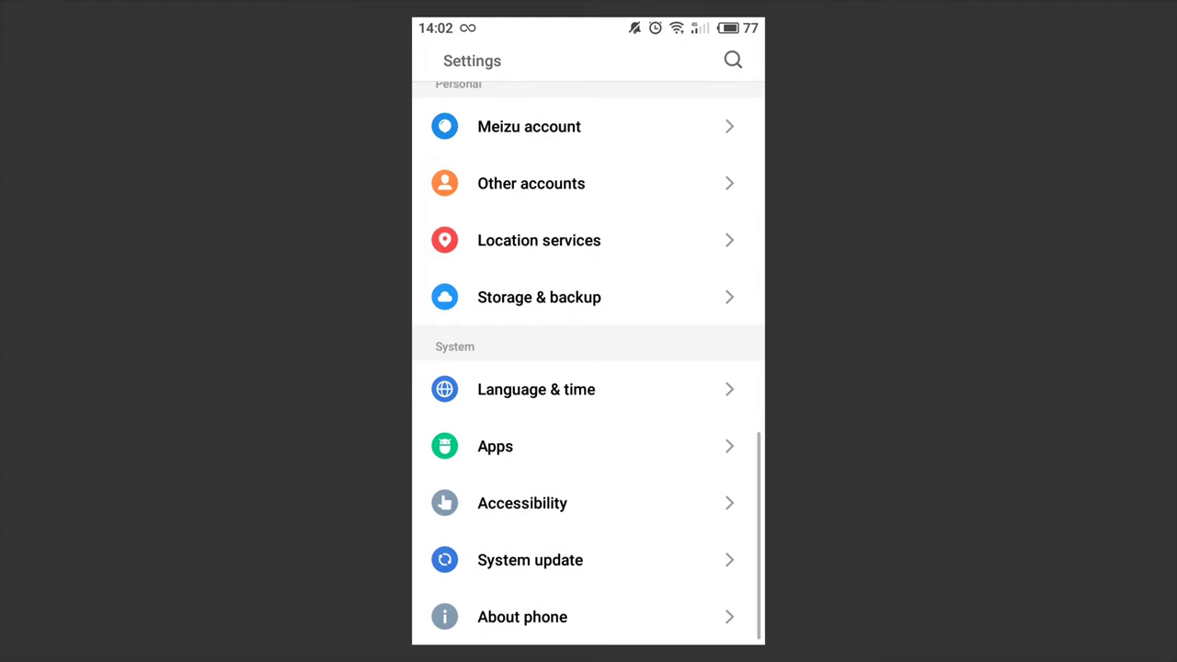
On the phone, go to About phone > Status to find its network addresses.
click(522, 617)
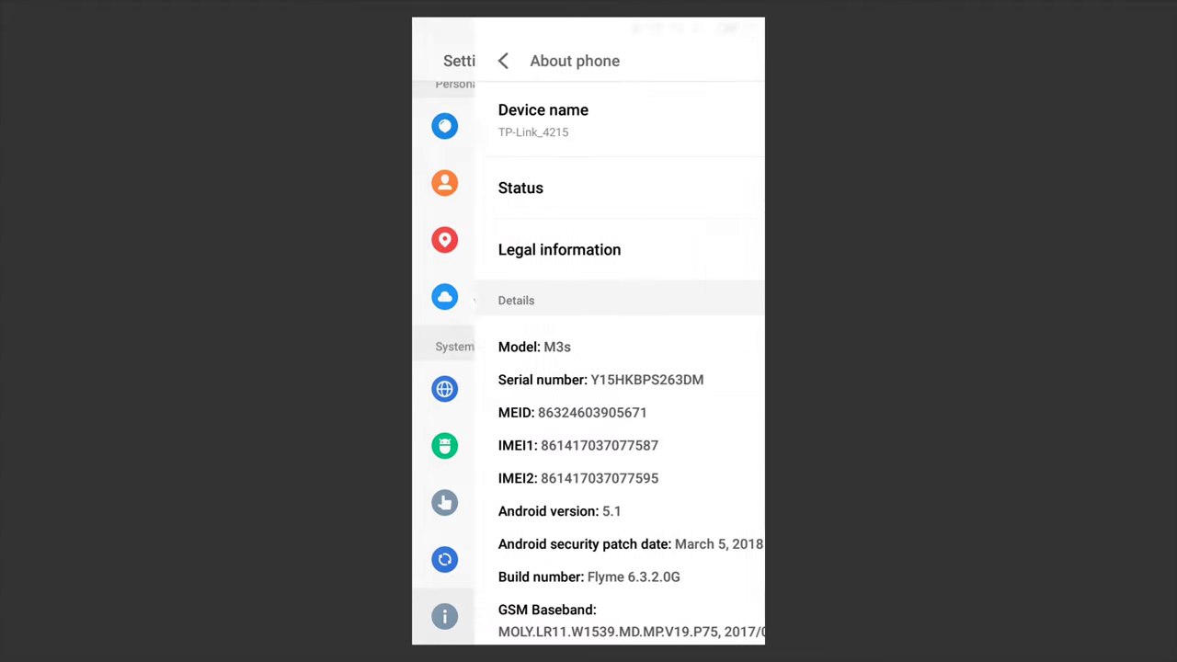
click(515, 188)
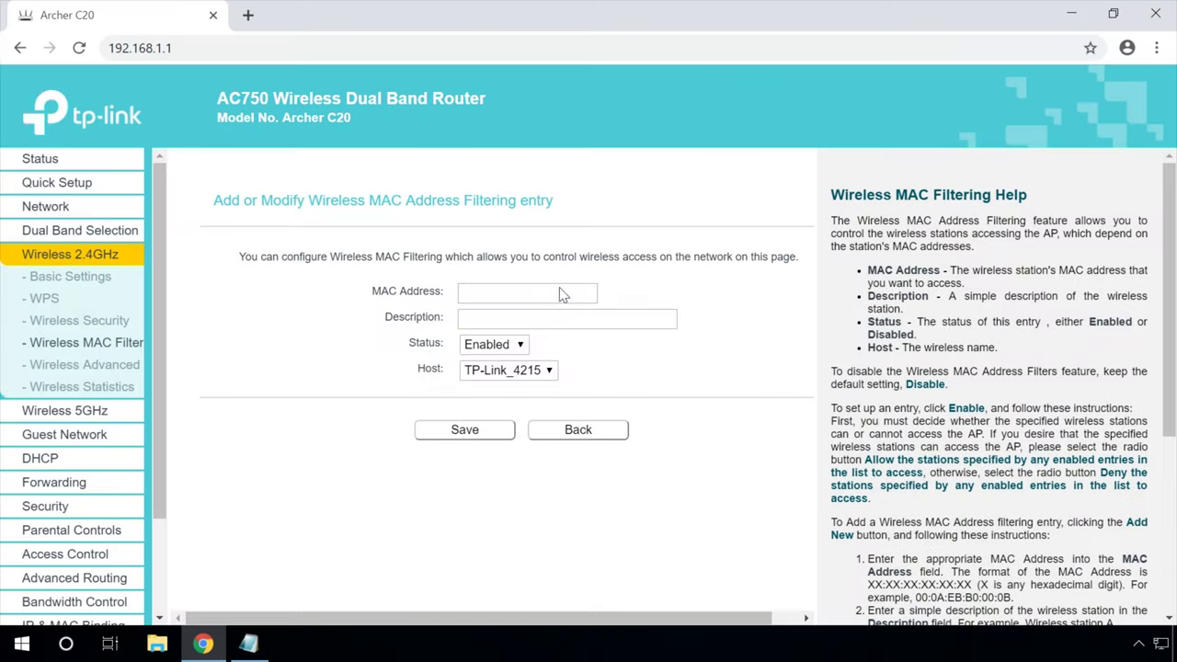
Save an enabled MAC filter entry 08:00:27:99:97:47, described 'PC', on host TP-Link_4215.
click(555, 293)
text(08:00:27:99:97:47)
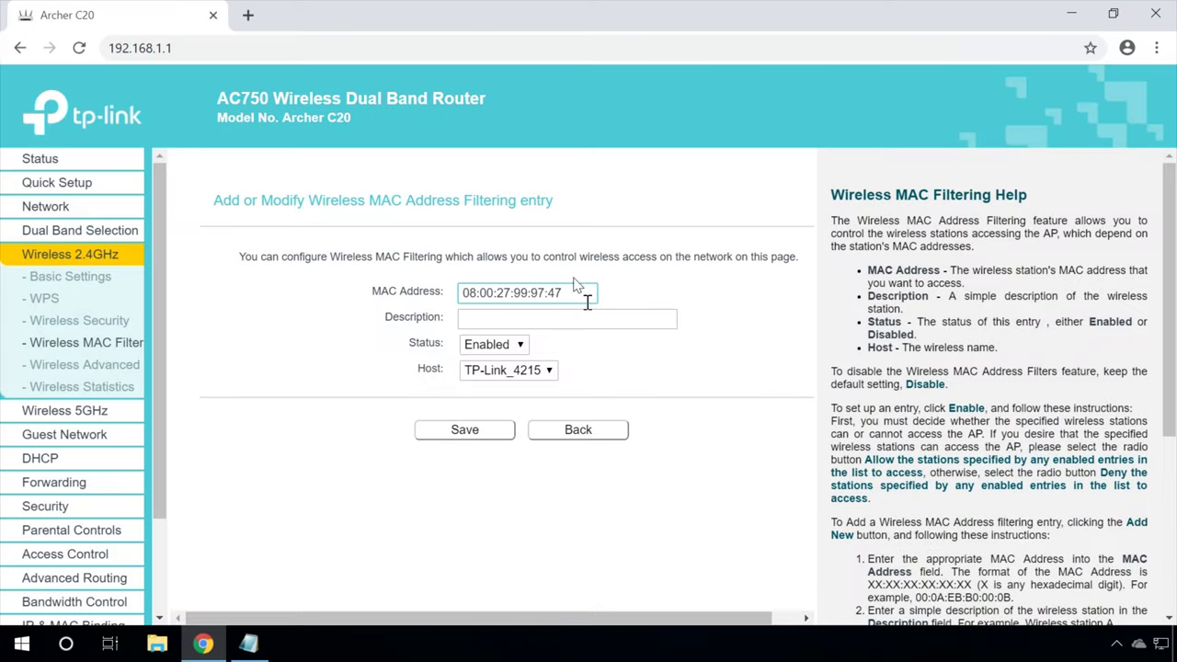
click(479, 320)
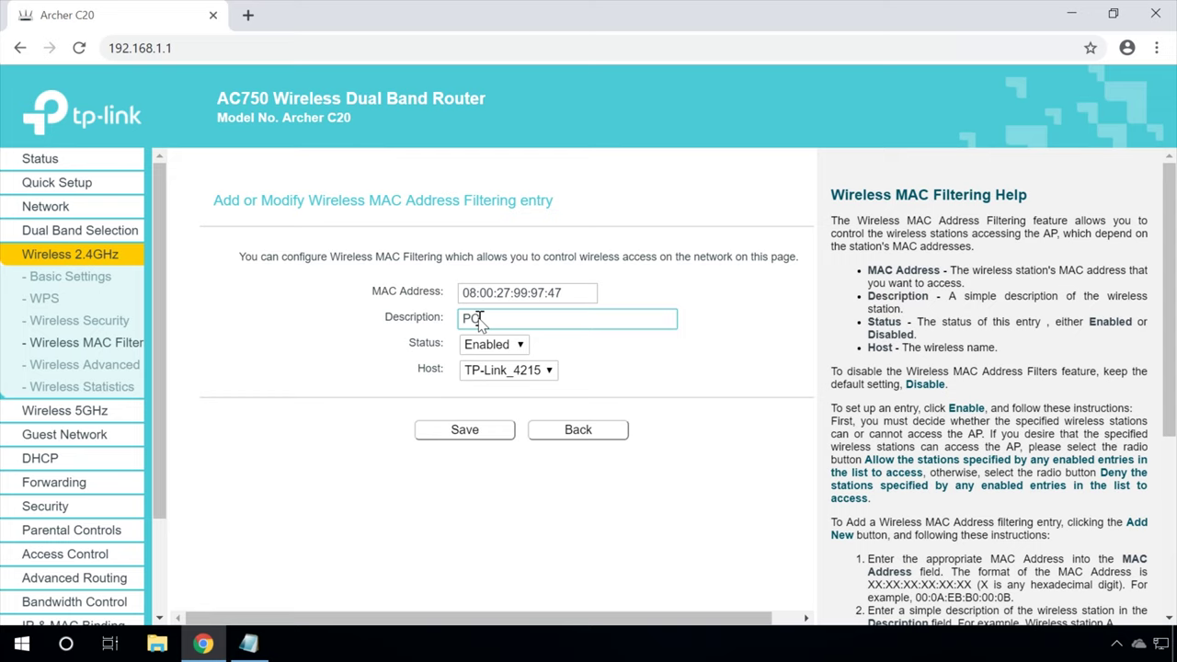
click(512, 346)
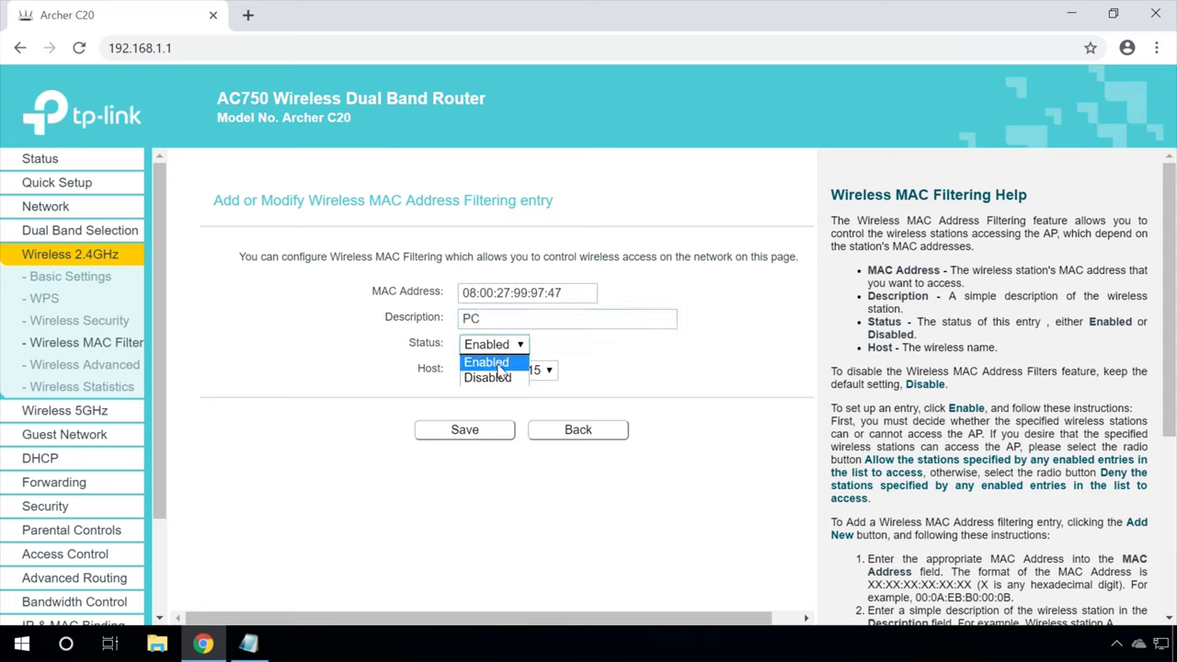
click(498, 364)
click(528, 372)
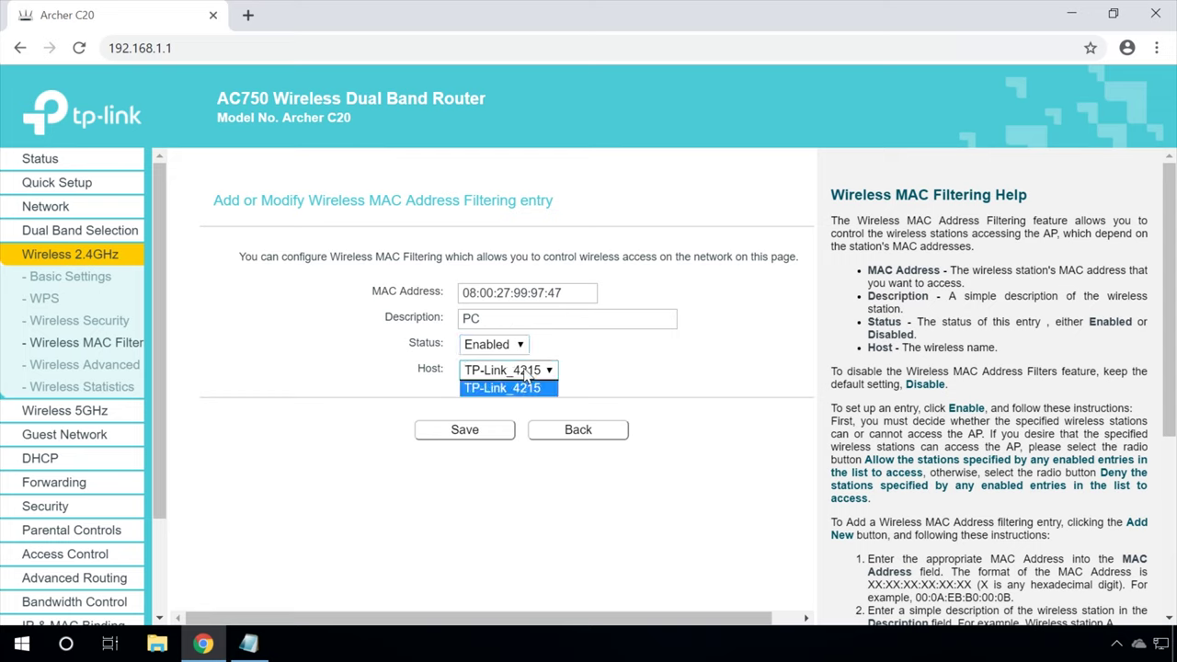
click(520, 389)
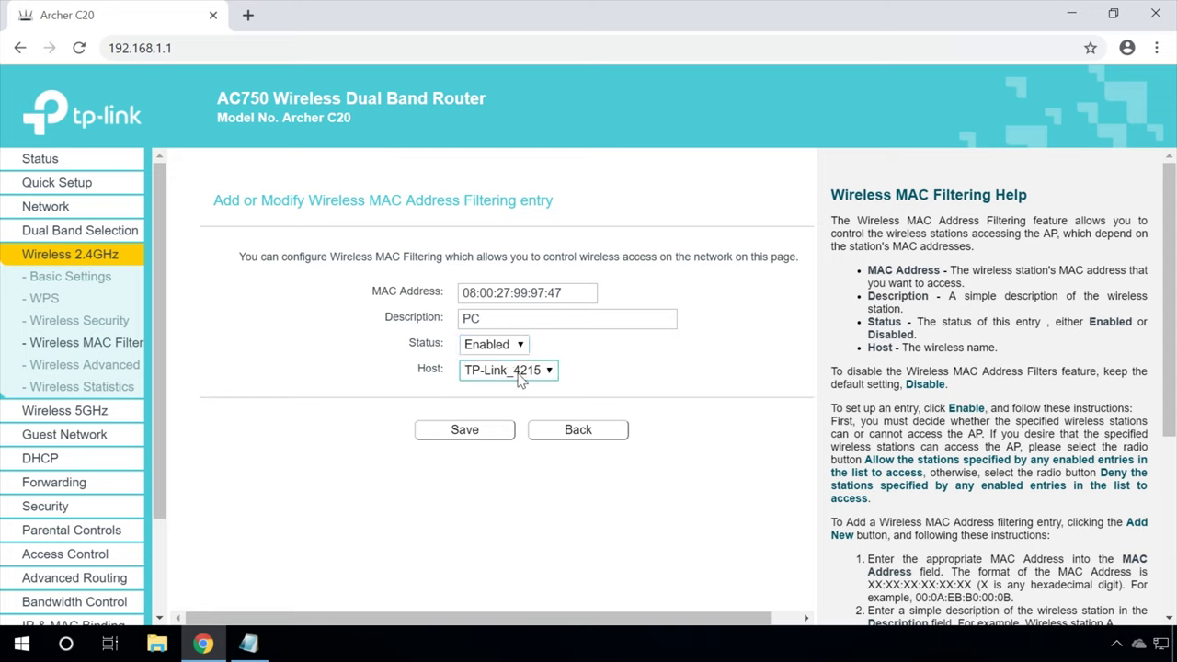
click(464, 433)
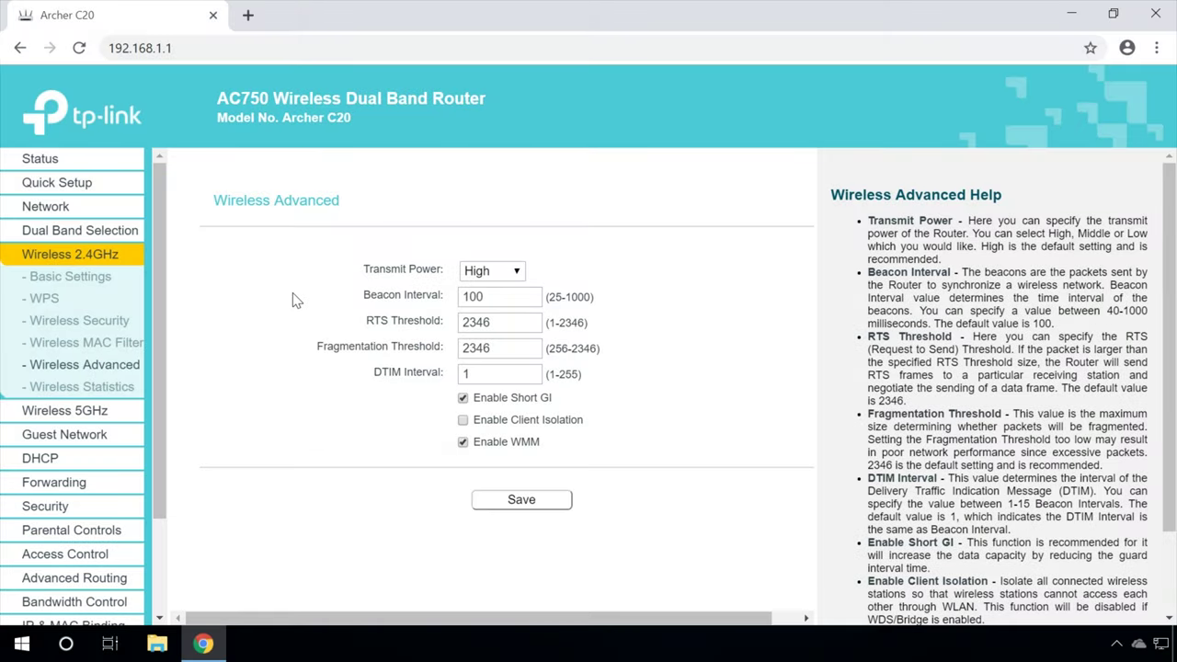
Leave the 2.4GHz transmit power set to High.
click(483, 274)
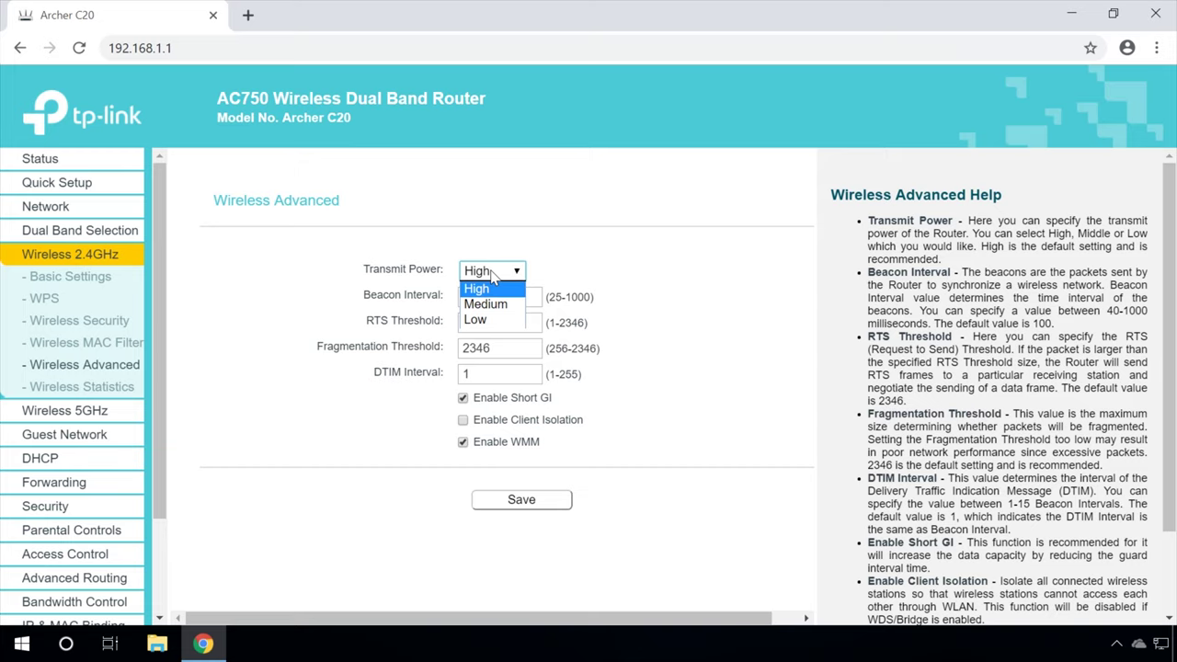
click(559, 249)
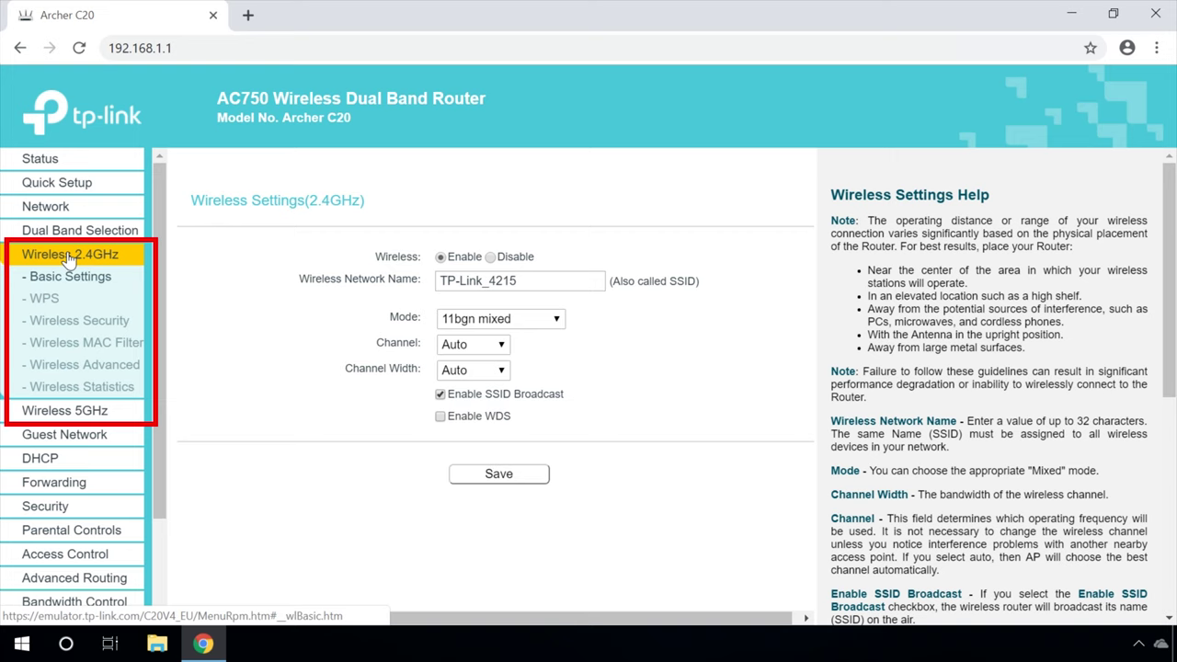
Go to the Guest Network page from the sidebar.
click(66, 306)
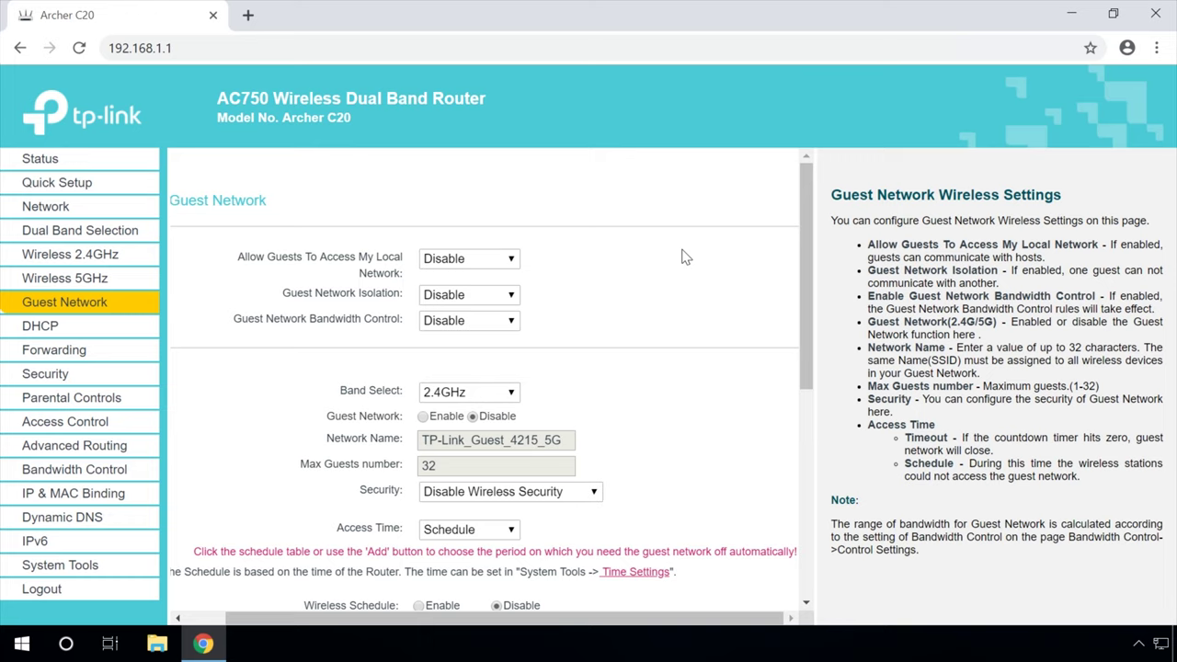
click(476, 263)
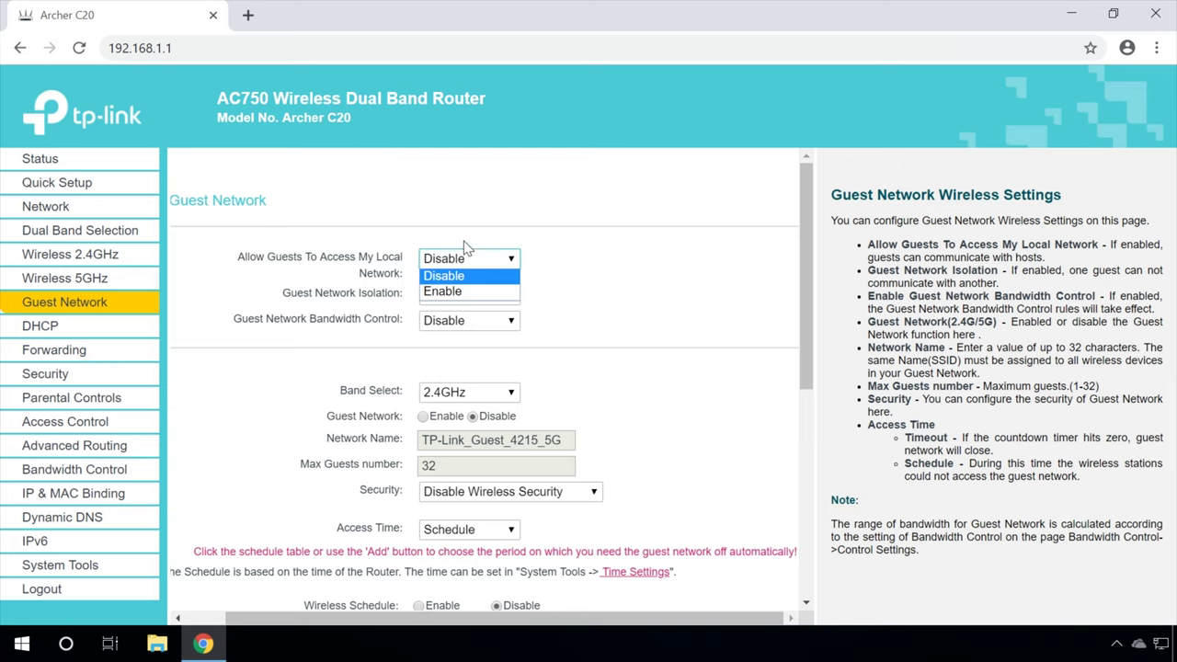
click(465, 247)
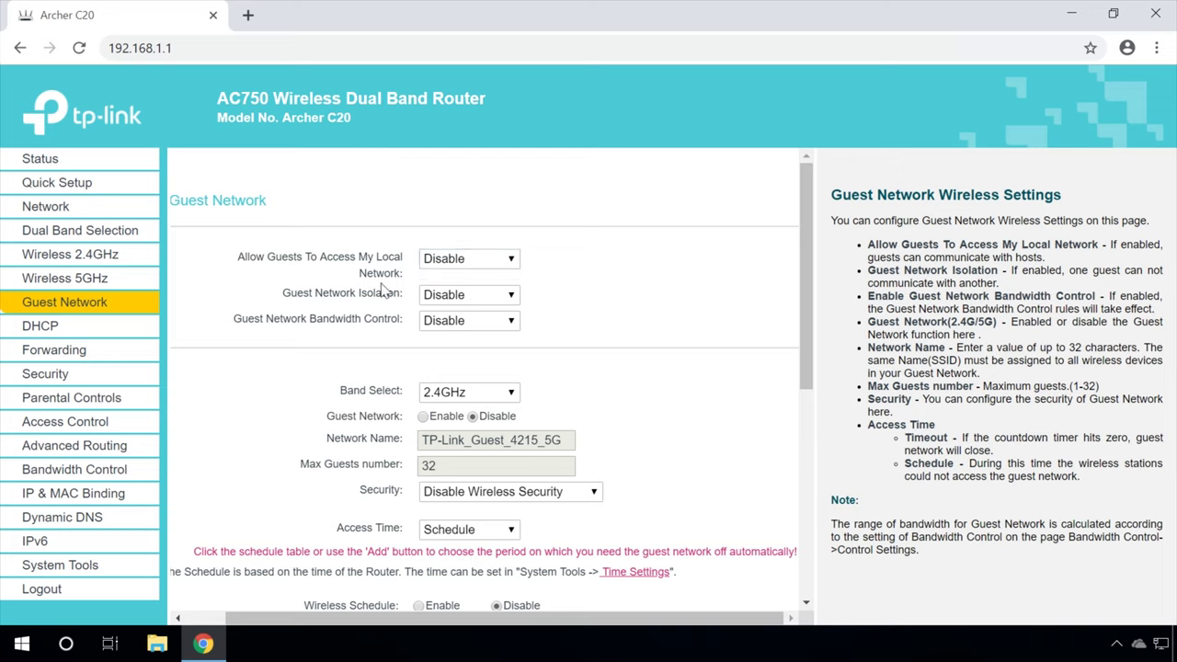
click(453, 298)
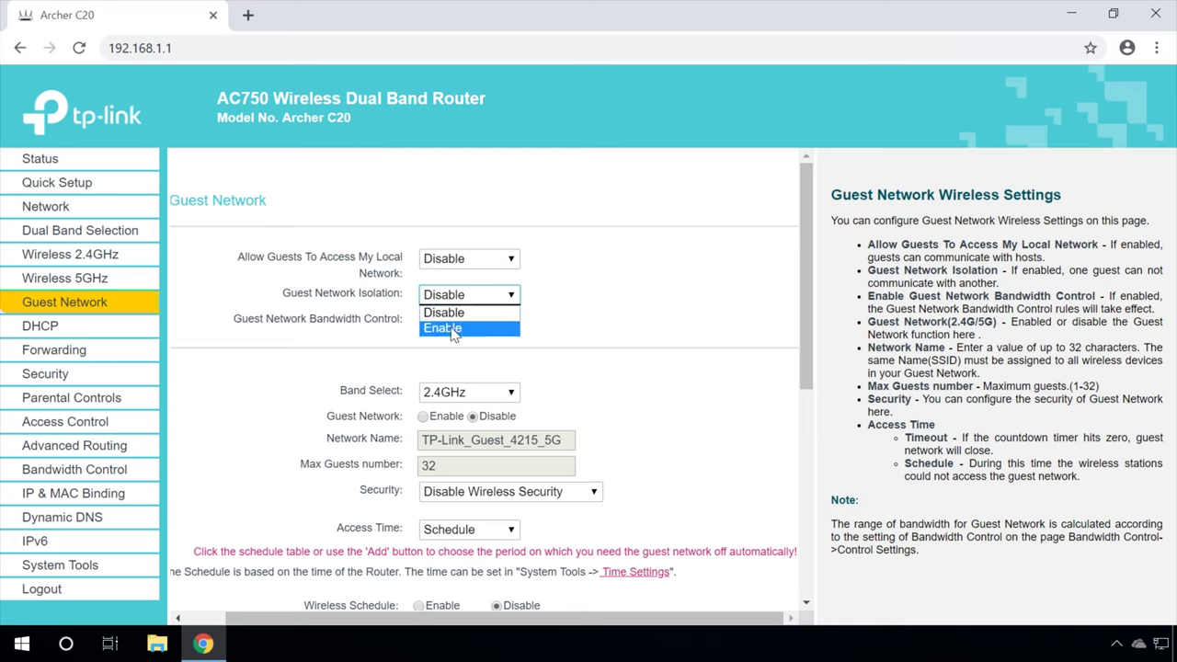
click(538, 294)
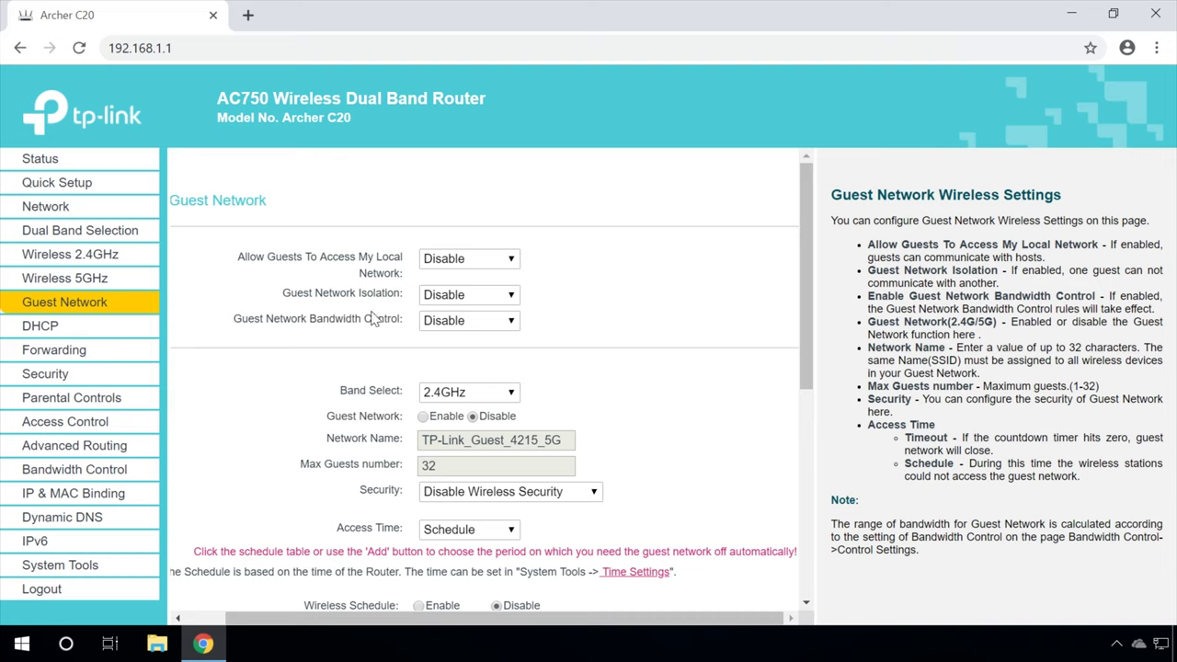
click(453, 321)
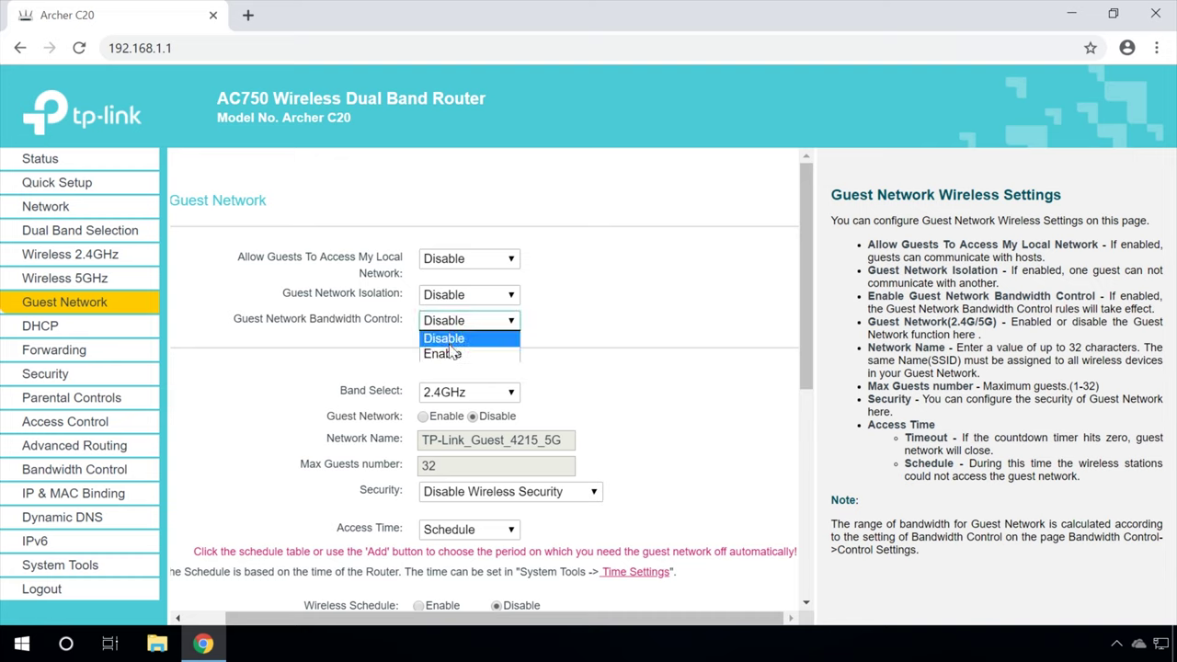
click(536, 324)
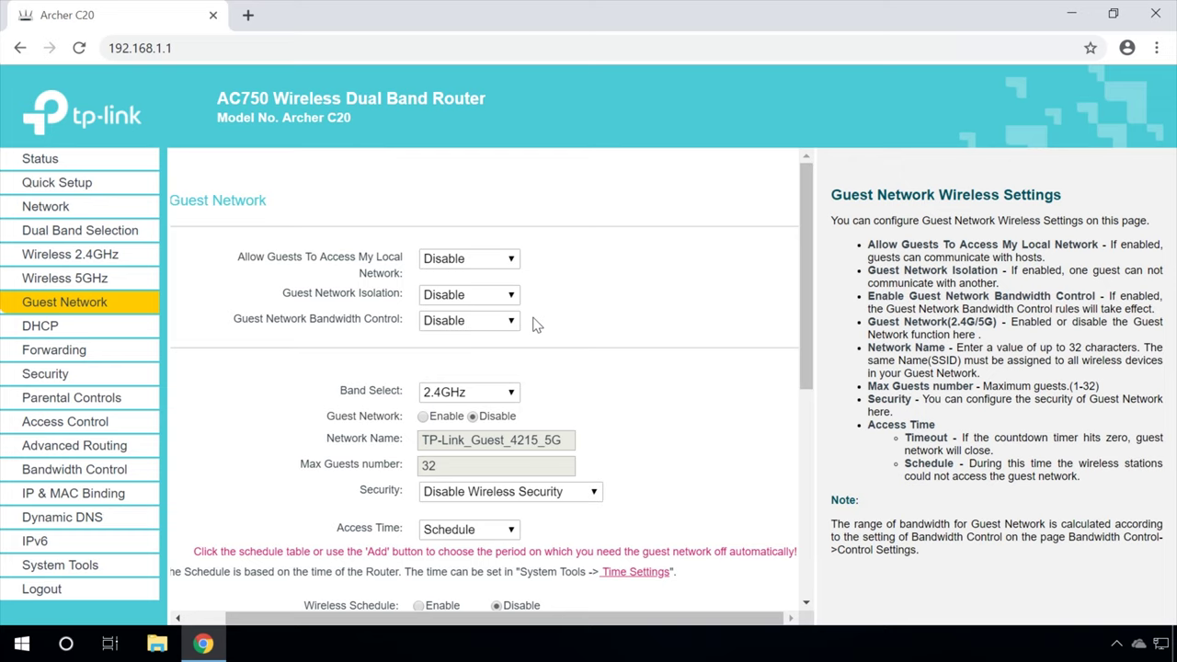
click(473, 390)
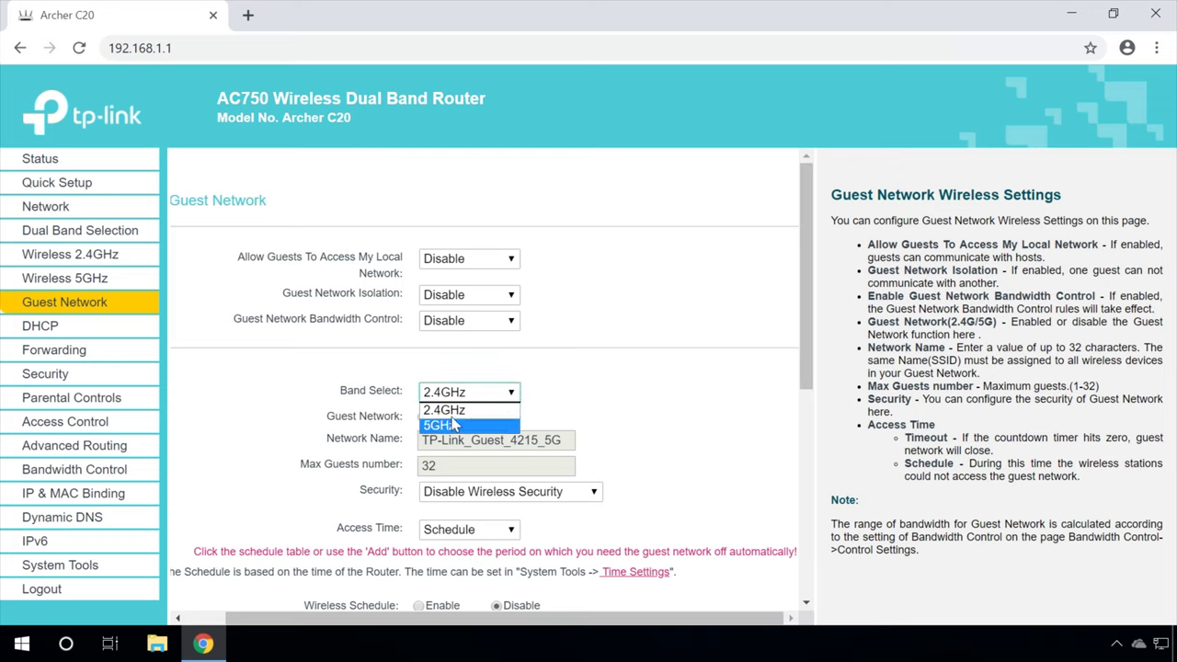
click(455, 395)
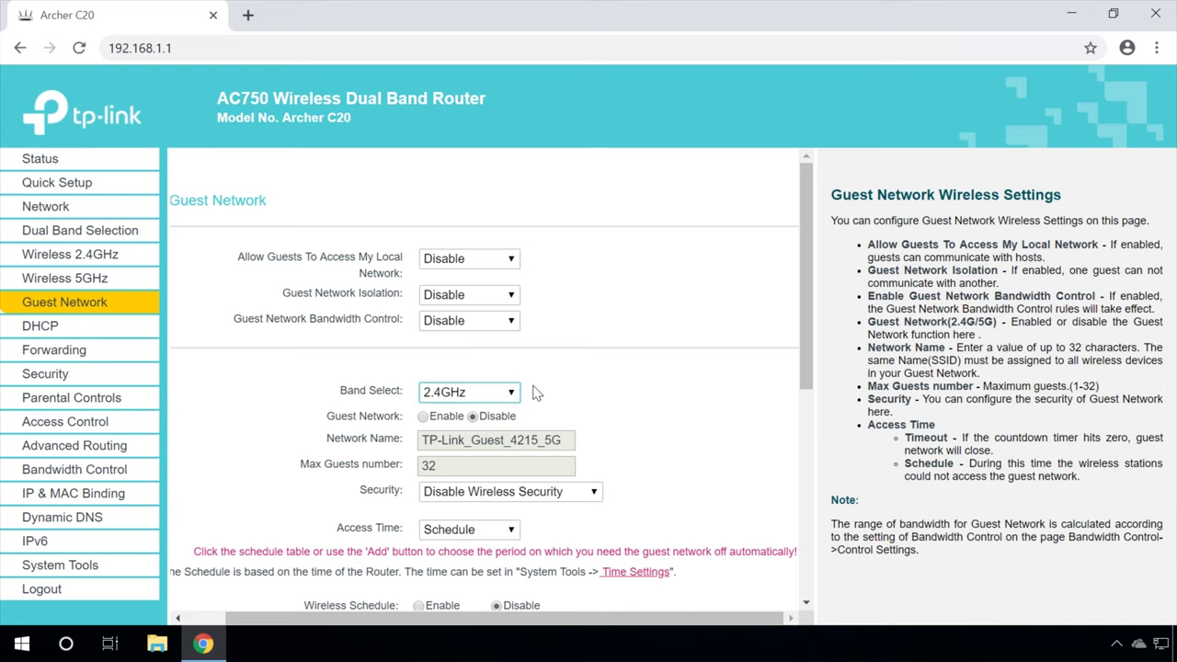
scroll(542, 393, down, 2)
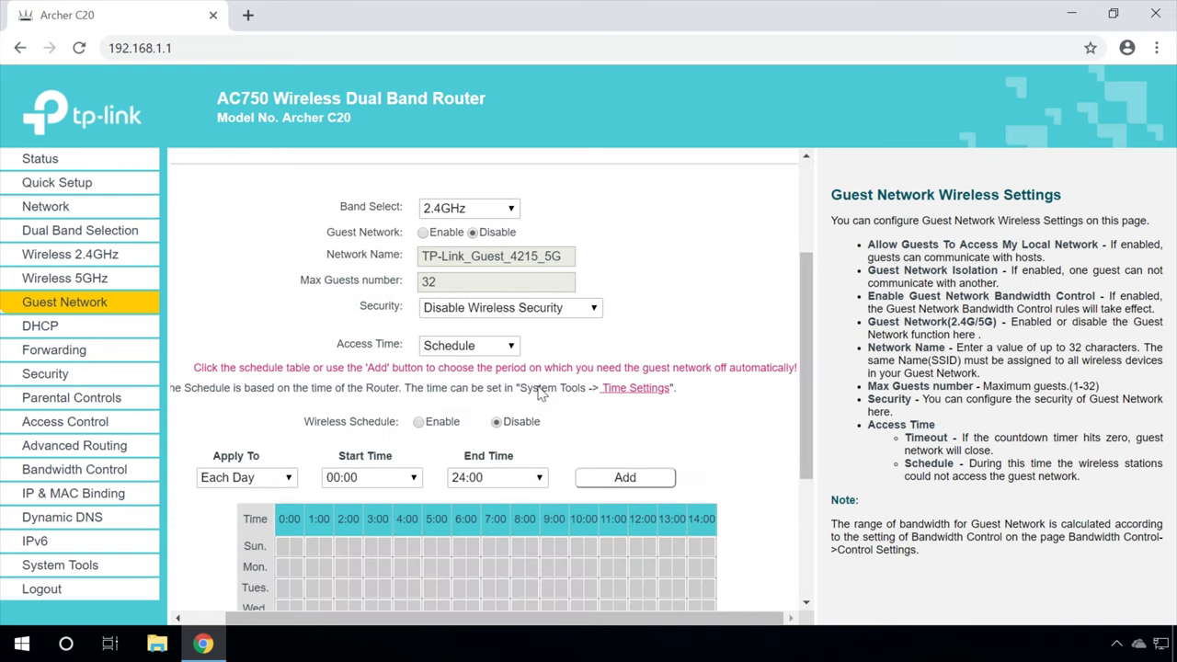
Enable the guest network as TP-Link_Guest_4215_5G with a maximum of 32 guests.
click(424, 234)
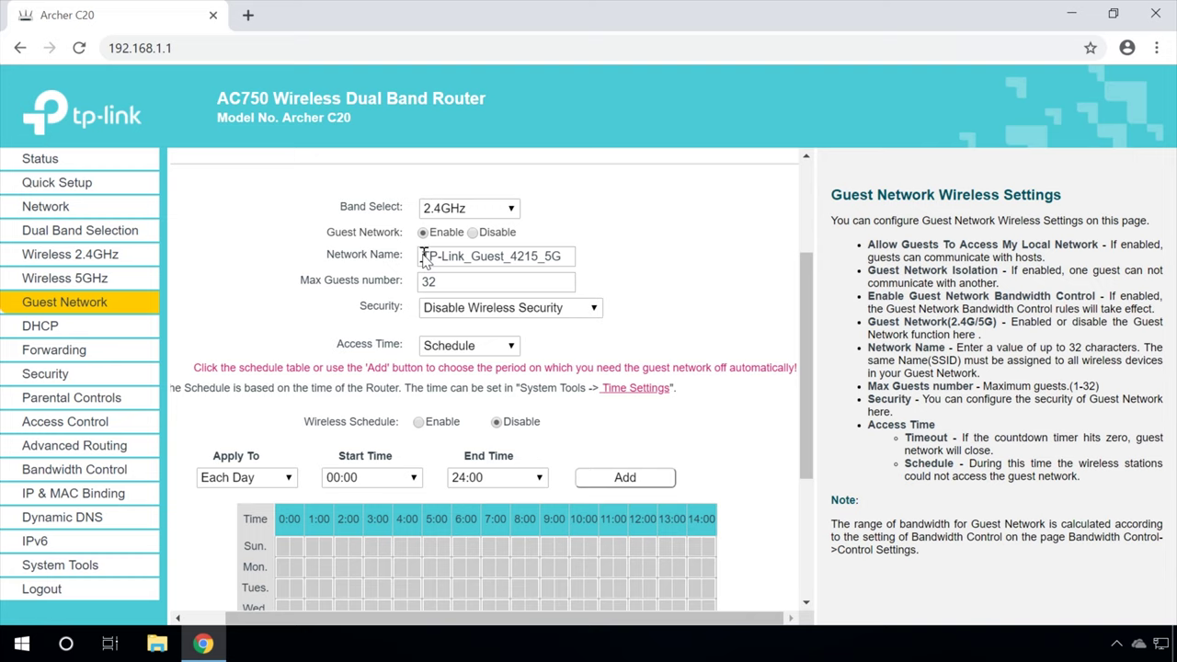
drag(424, 258, 567, 259)
click(567, 259)
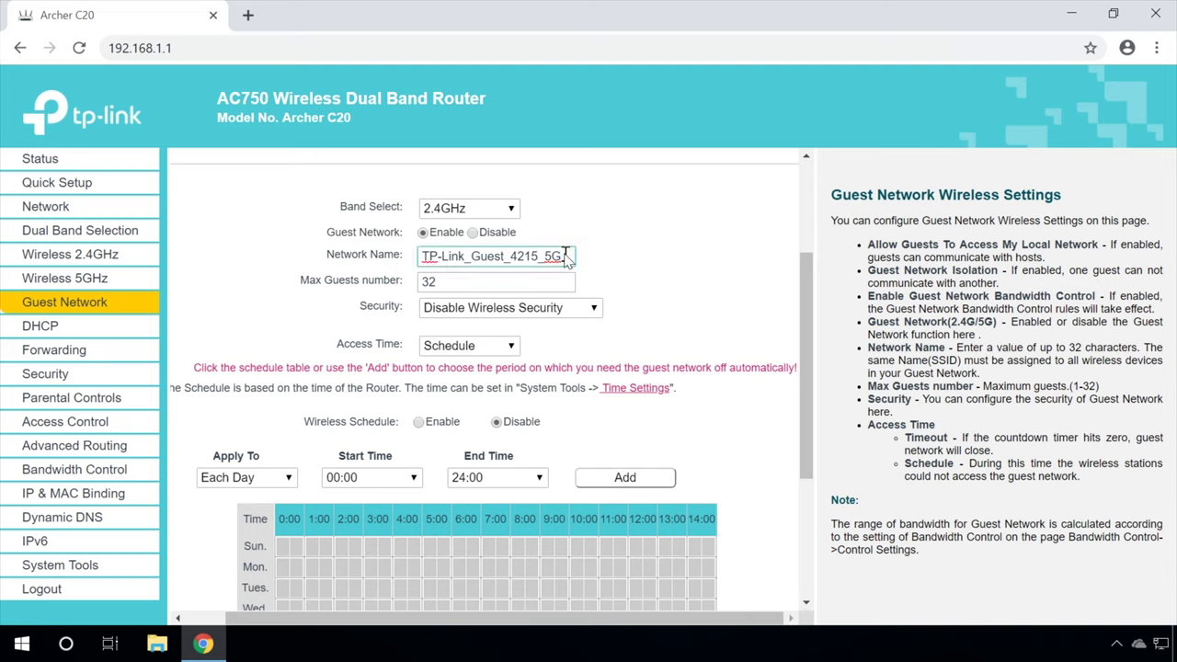
click(439, 283)
key(BackSpace)
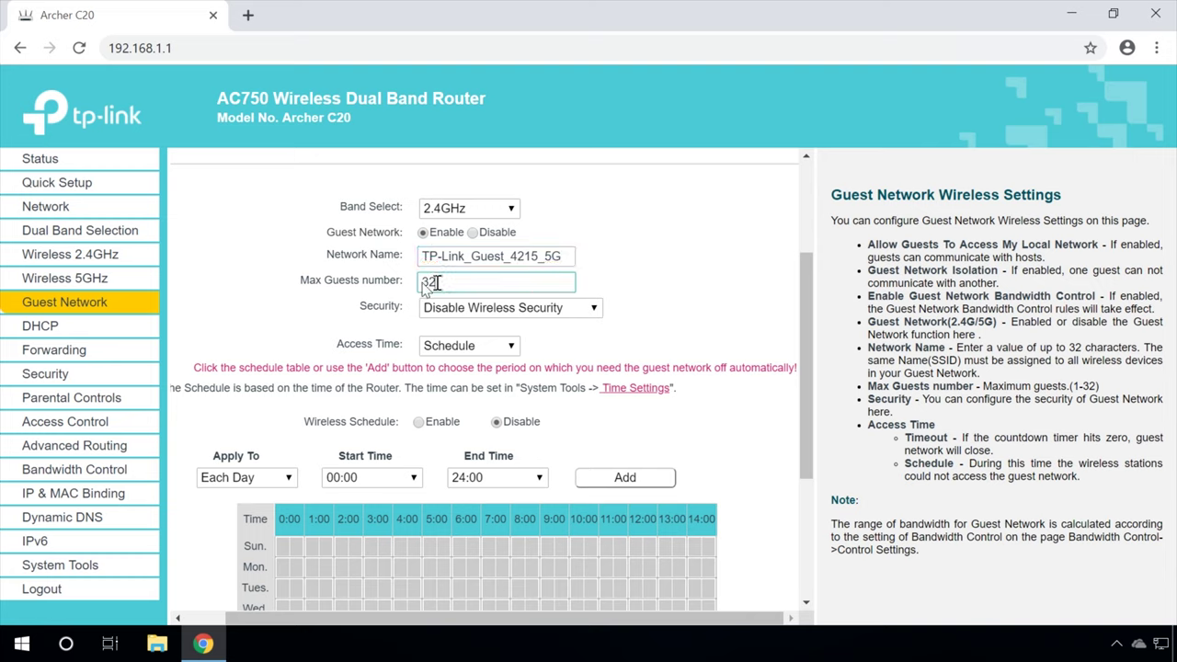
text(2)
click(465, 314)
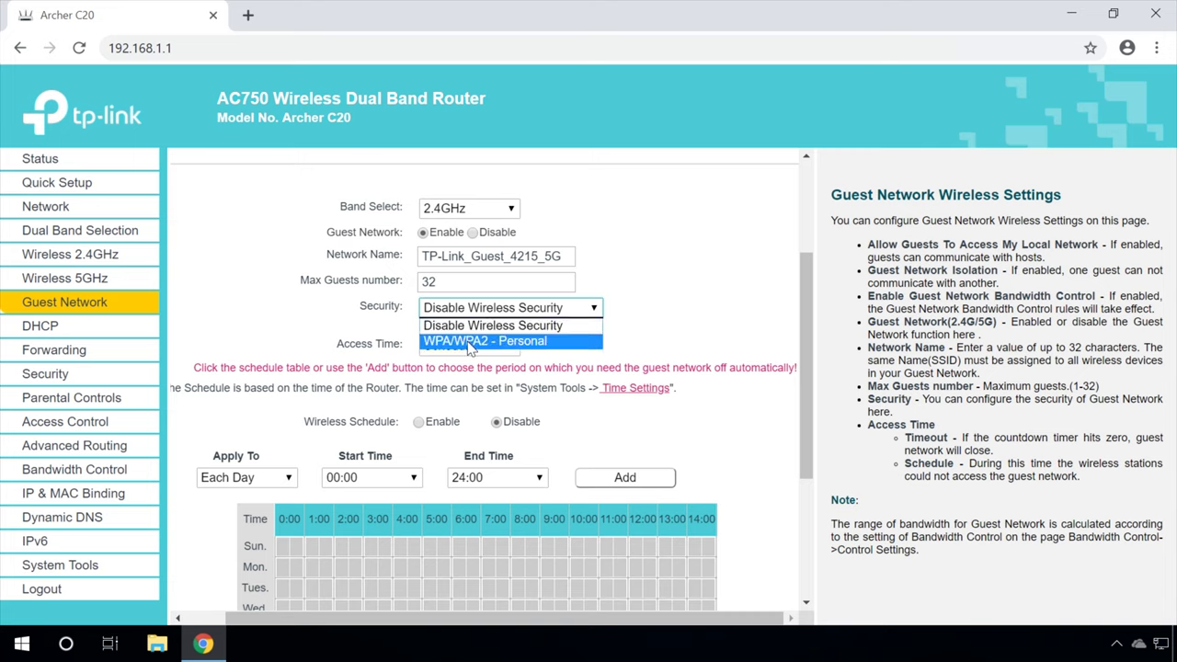
Keep guest security disabled, set access time to Schedule, and enable the wireless schedule.
click(622, 316)
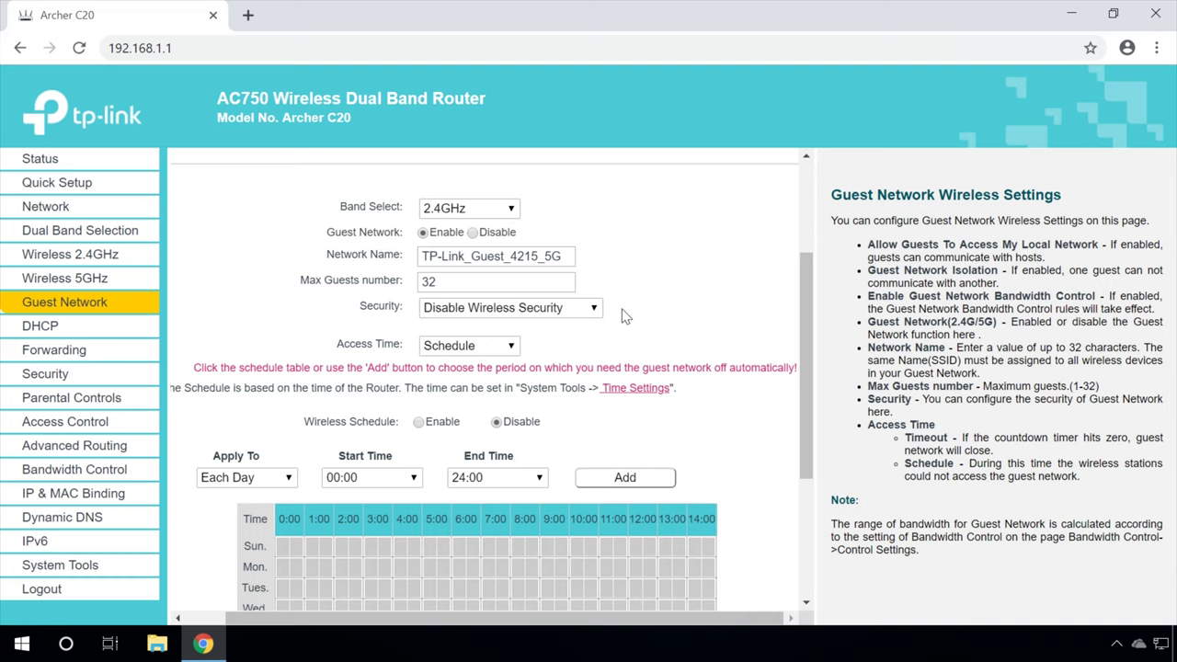
click(491, 340)
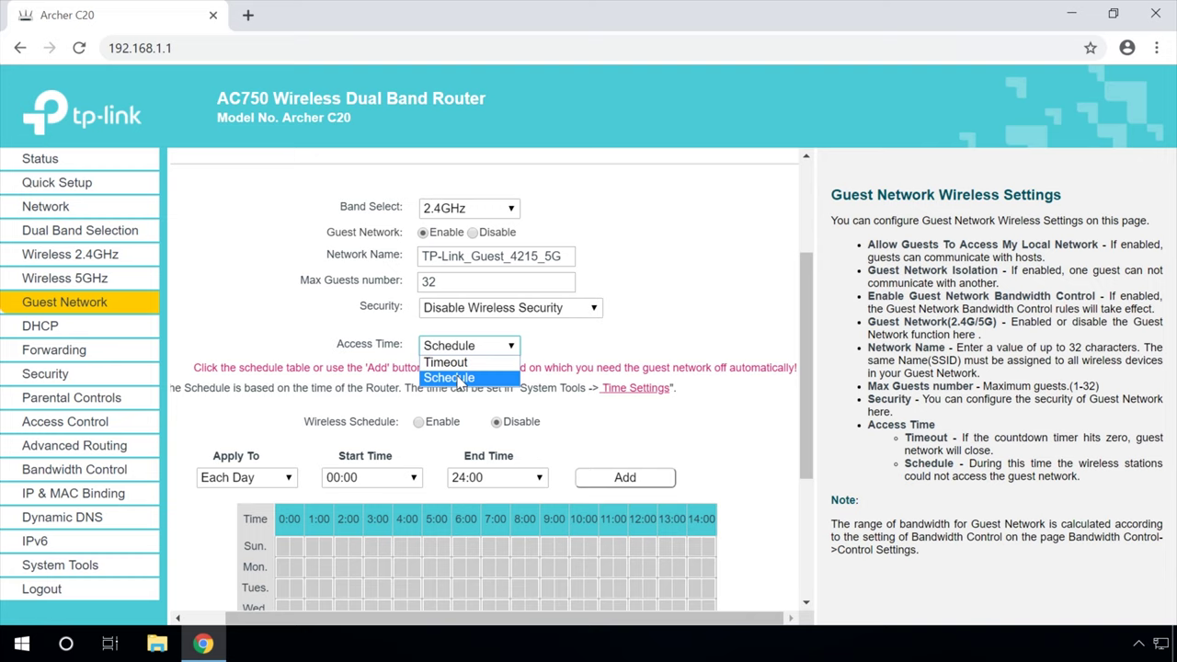
click(460, 378)
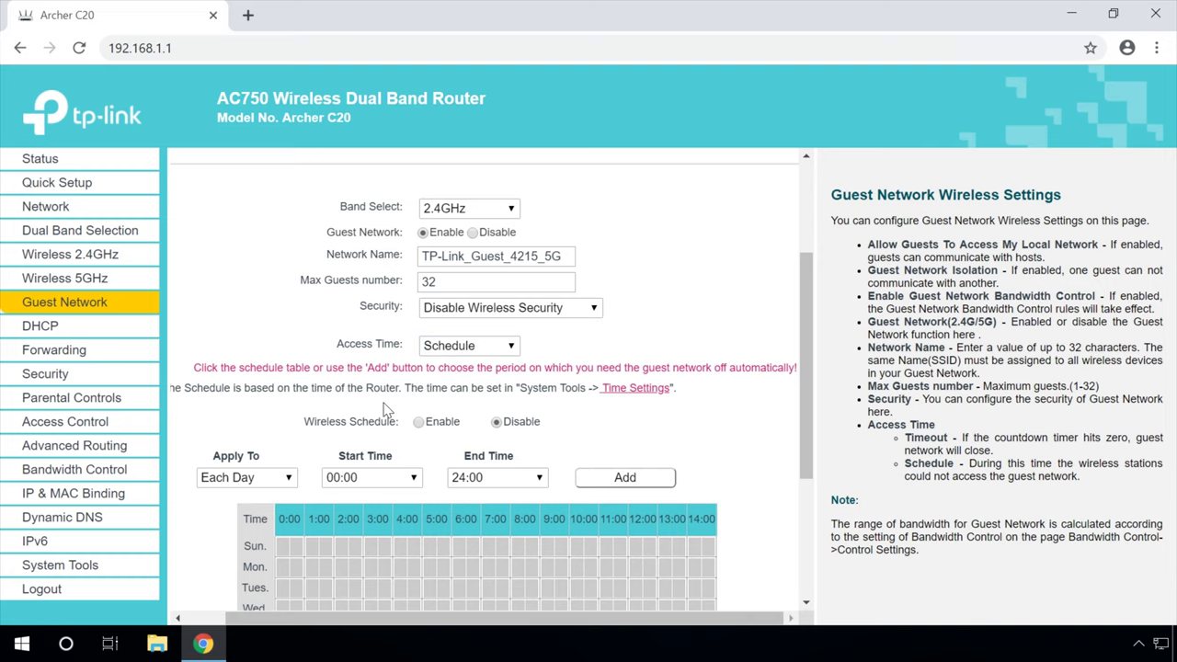
scroll(387, 409, down, 1)
scroll(386, 409, down, 3)
click(420, 238)
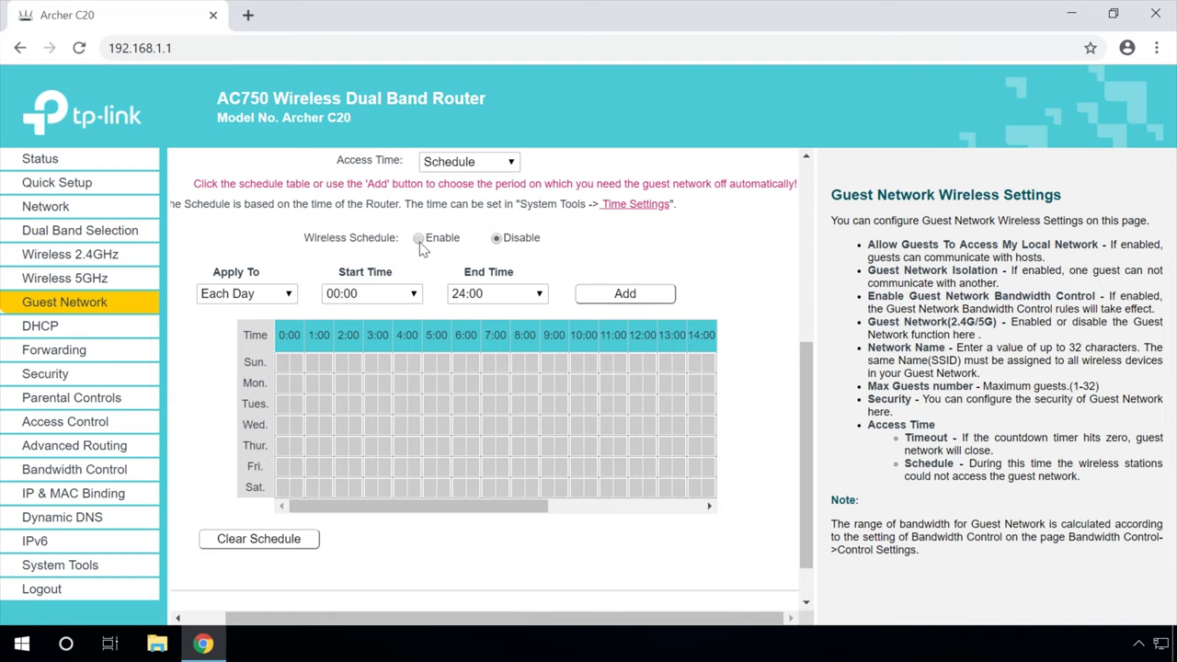
click(251, 294)
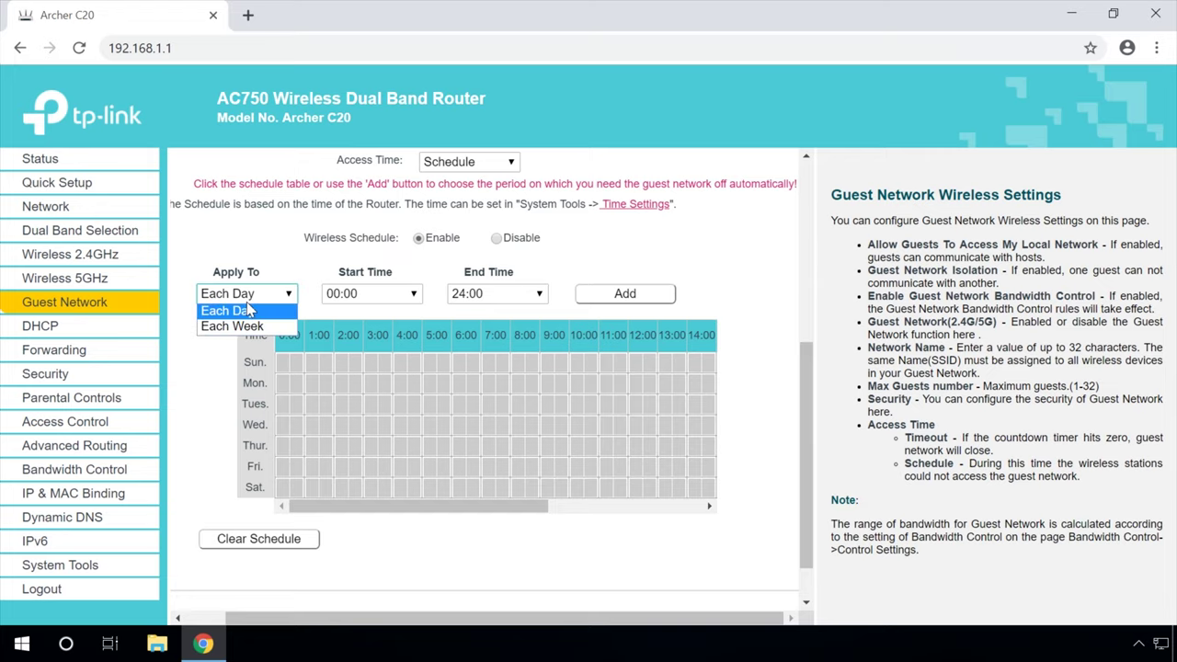